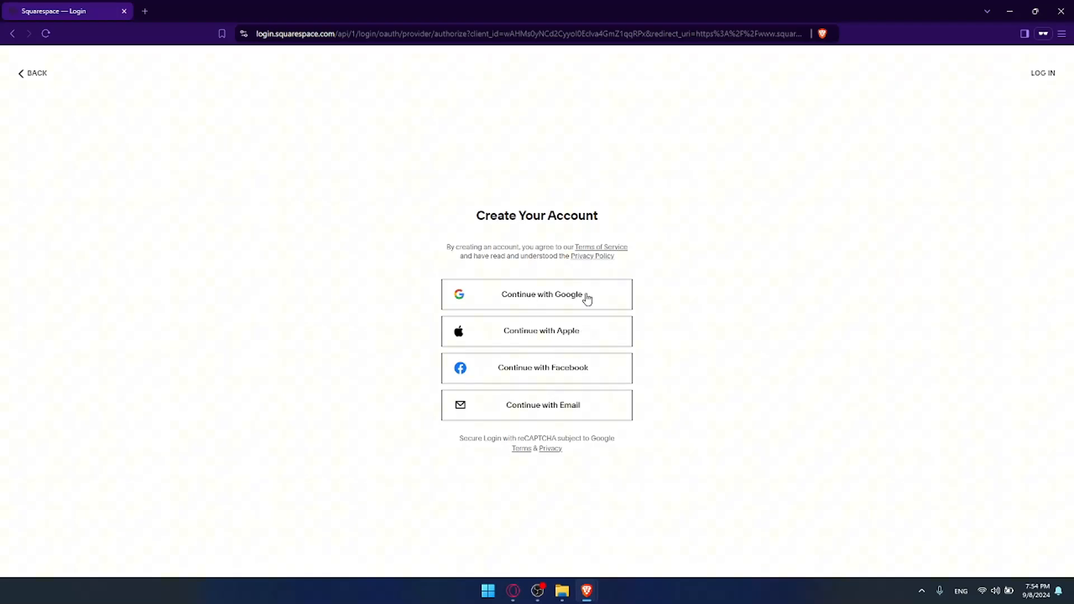
# Go to the Squarespace account dashboard and open the Omix Tests website.
pyautogui.click(1059, 8)
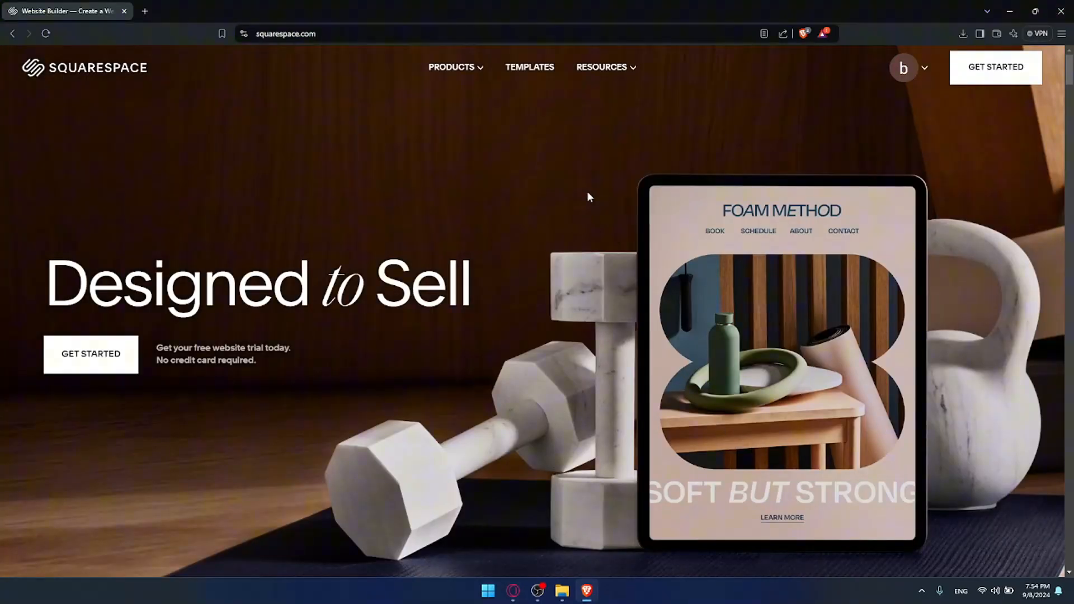
pyautogui.moveTo(901, 92)
pyautogui.click(882, 157)
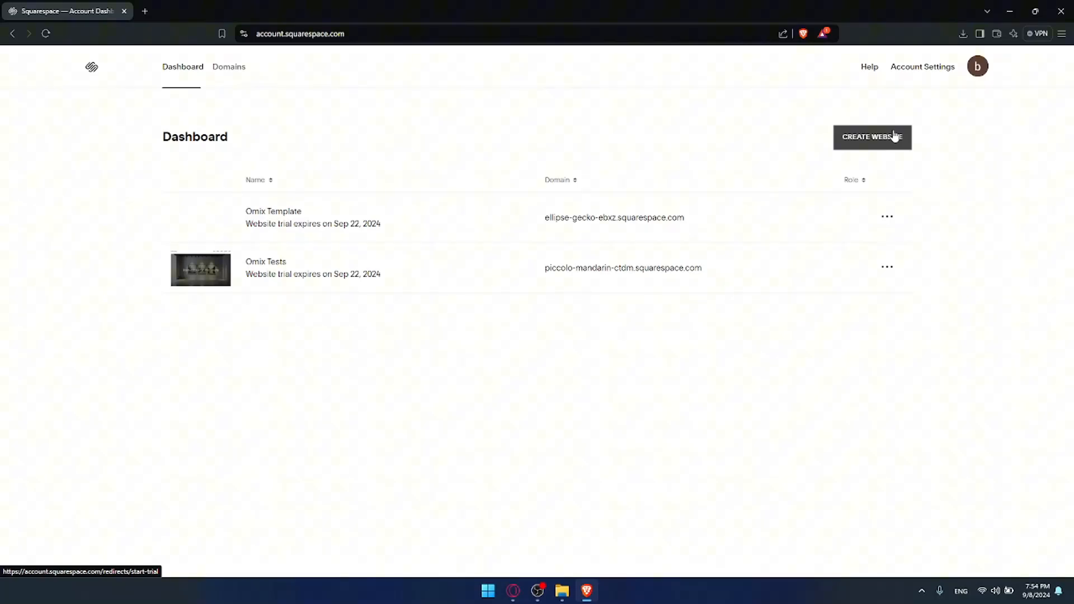
pyautogui.click(255, 268)
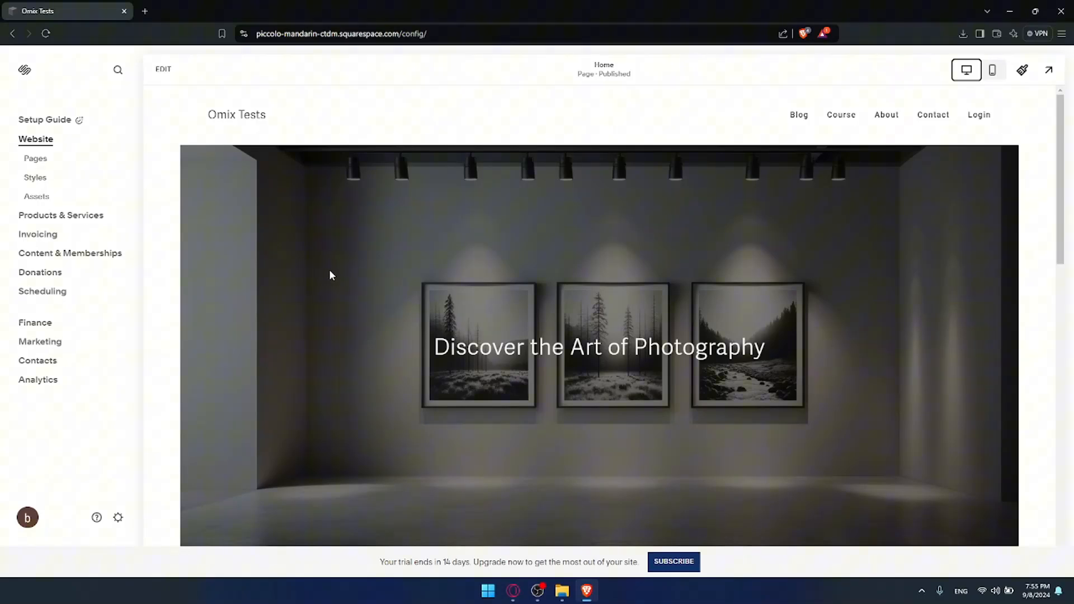
pyautogui.press('XF86MonBrightnessUp')
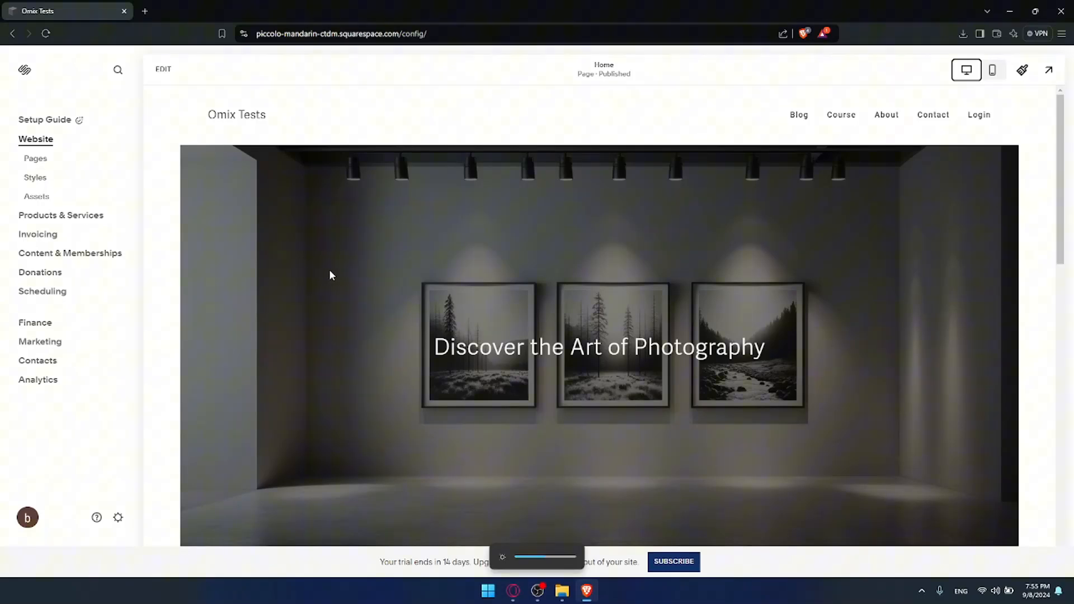
pyautogui.press('XF86MonBrightnessUp')
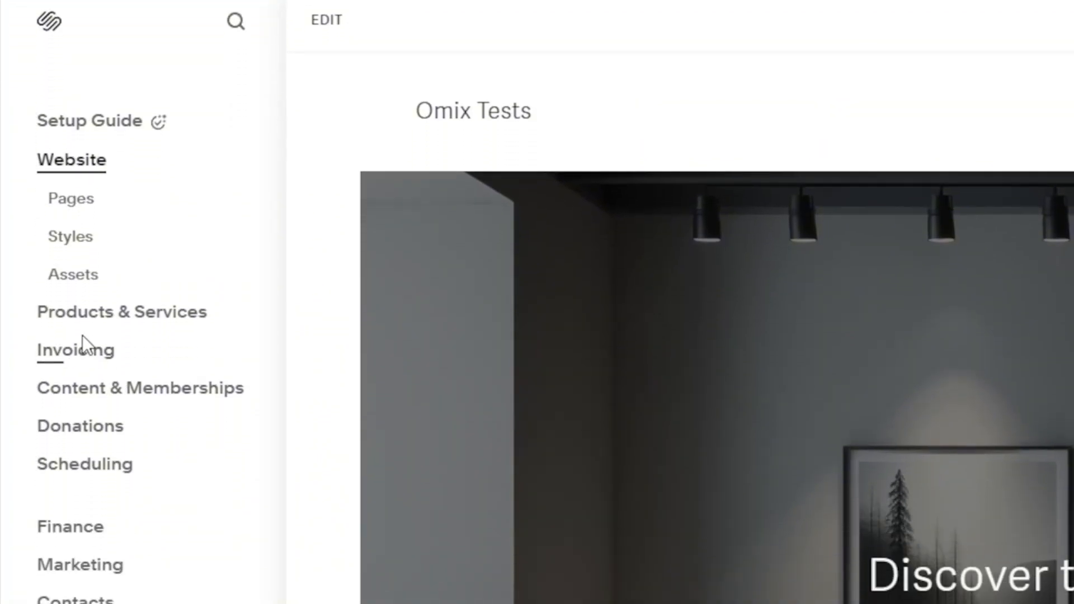
# Open the website's Pages panel.
pyautogui.click(75, 350)
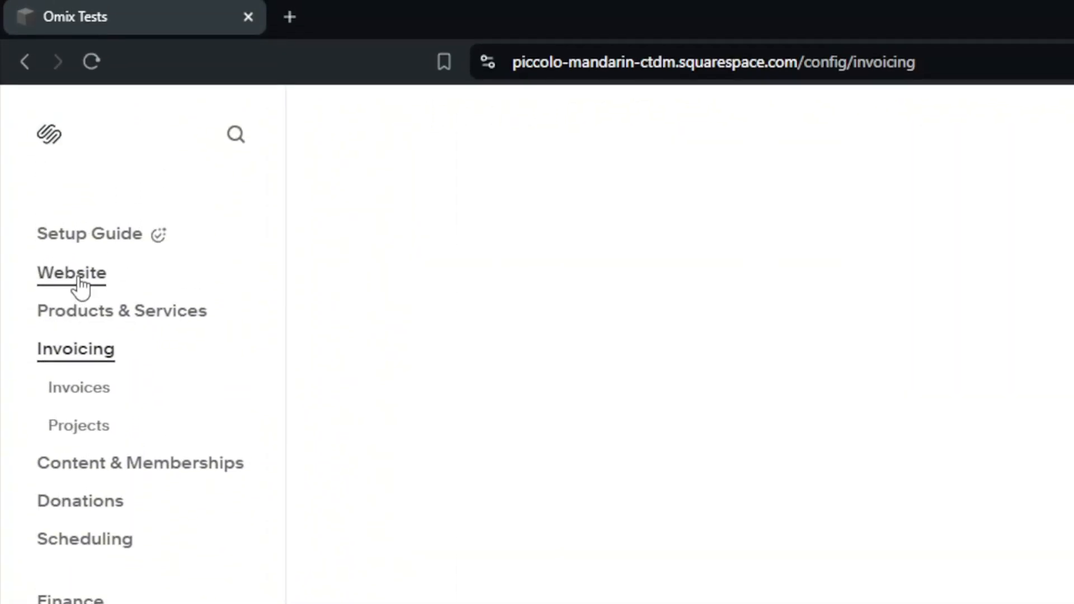
pyautogui.click(72, 273)
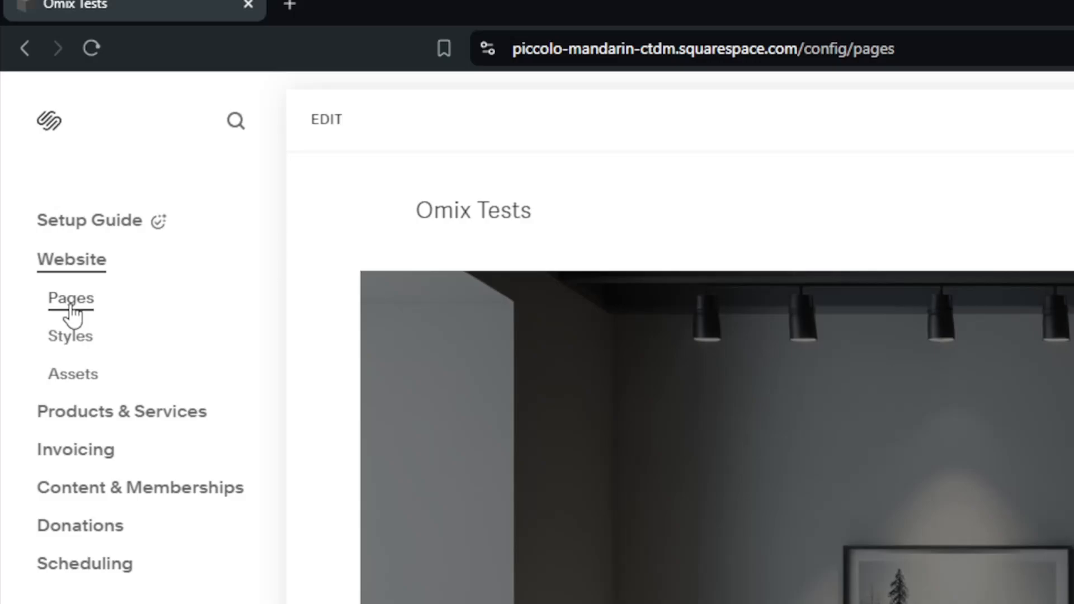
pyautogui.click(72, 302)
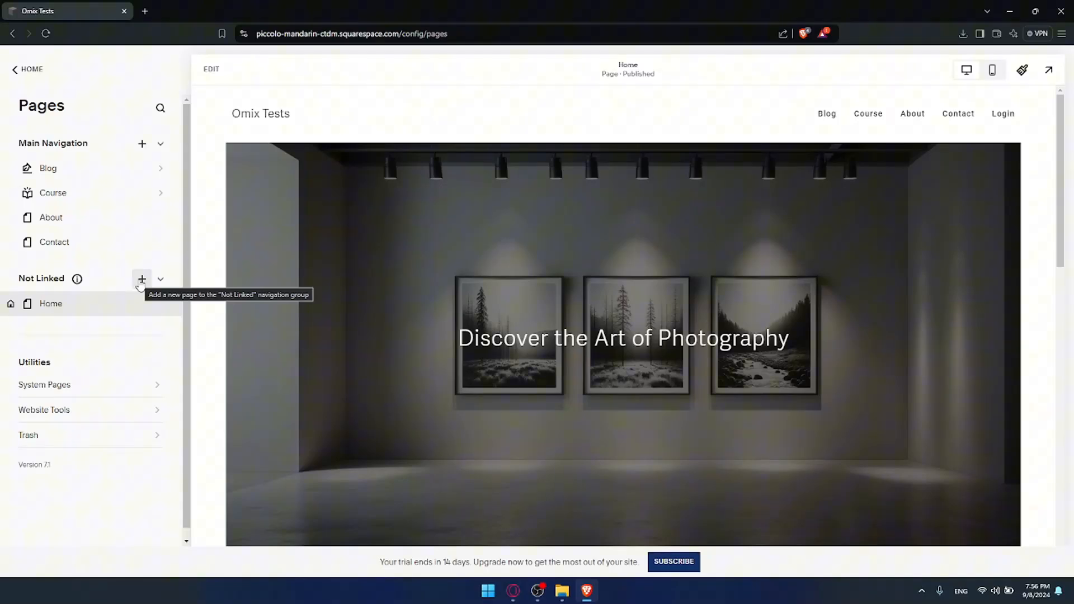
# Add a blank page named "Landing Page" to the Main Navigation.
pyautogui.click(143, 145)
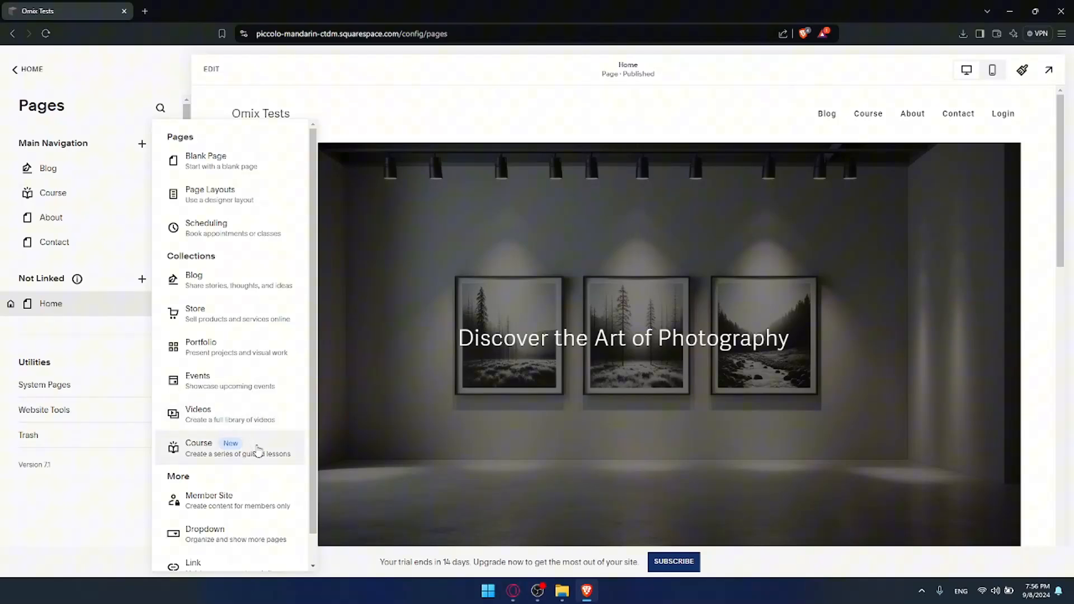
pyautogui.scroll(-1, 258, 450)
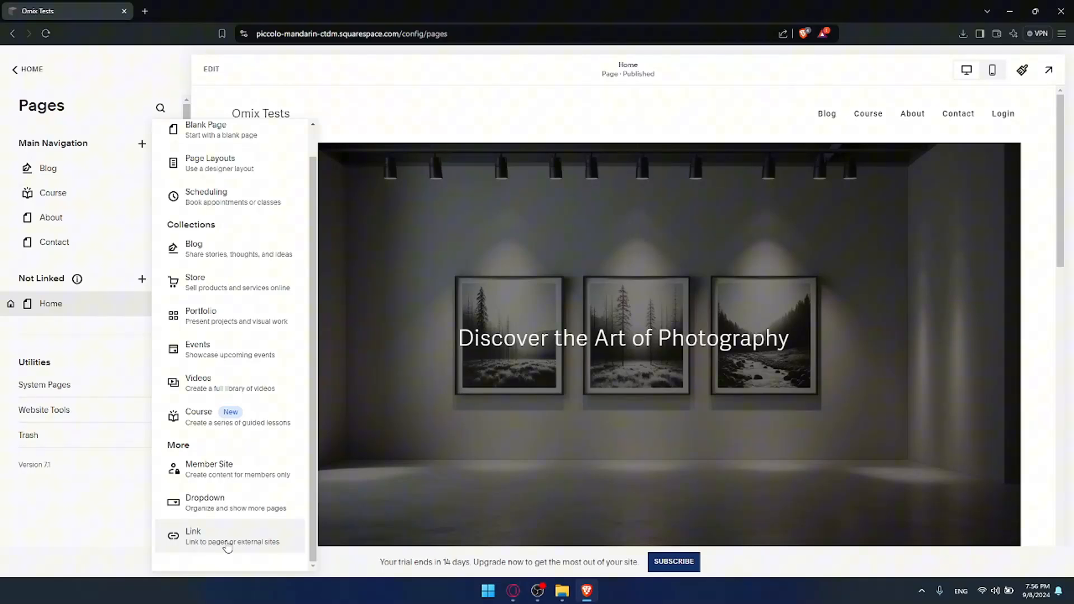
pyautogui.press('Tab')
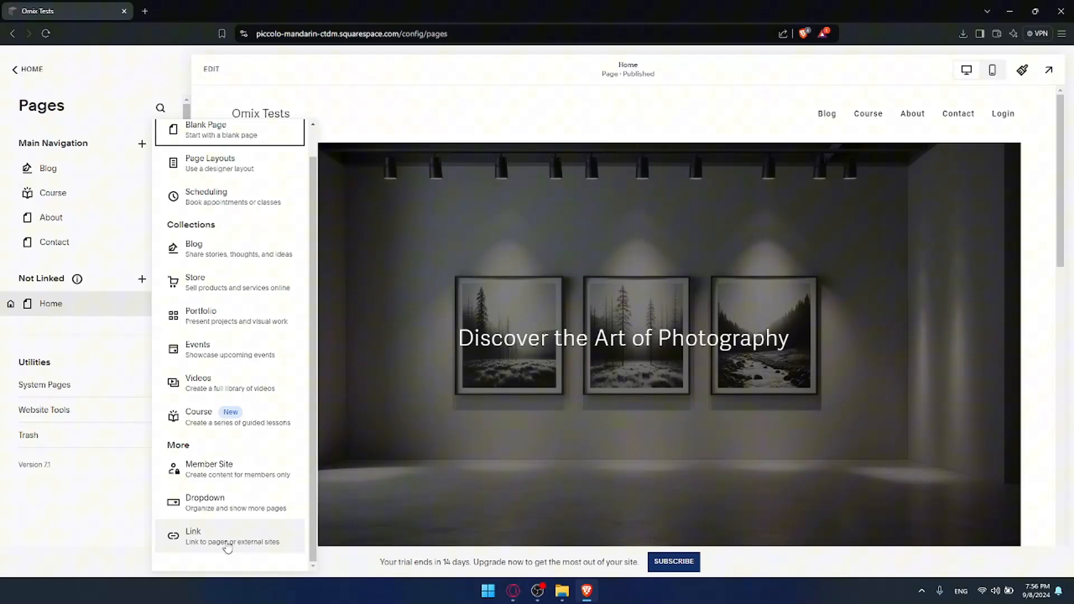
pyautogui.scroll(1, 210, 307)
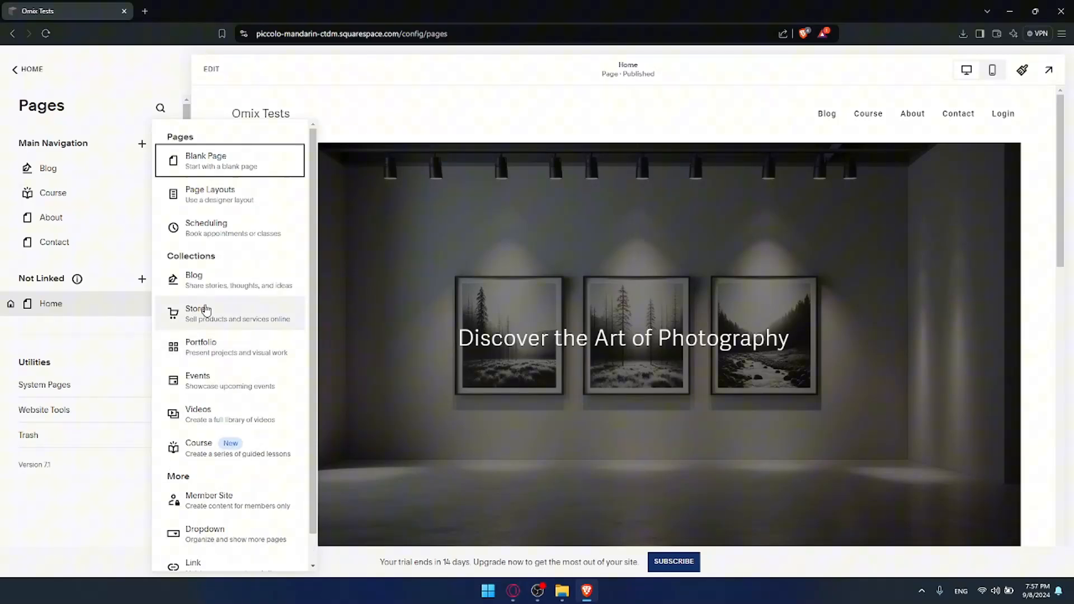
pyautogui.scroll(-1, 208, 311)
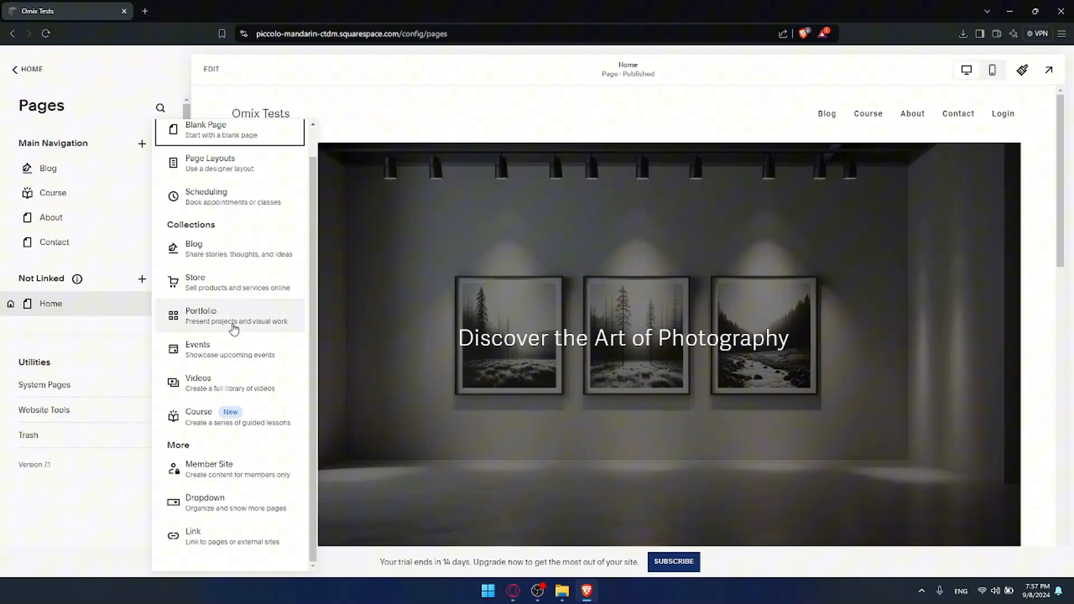
pyautogui.scroll(1, 233, 330)
pyautogui.click(227, 161)
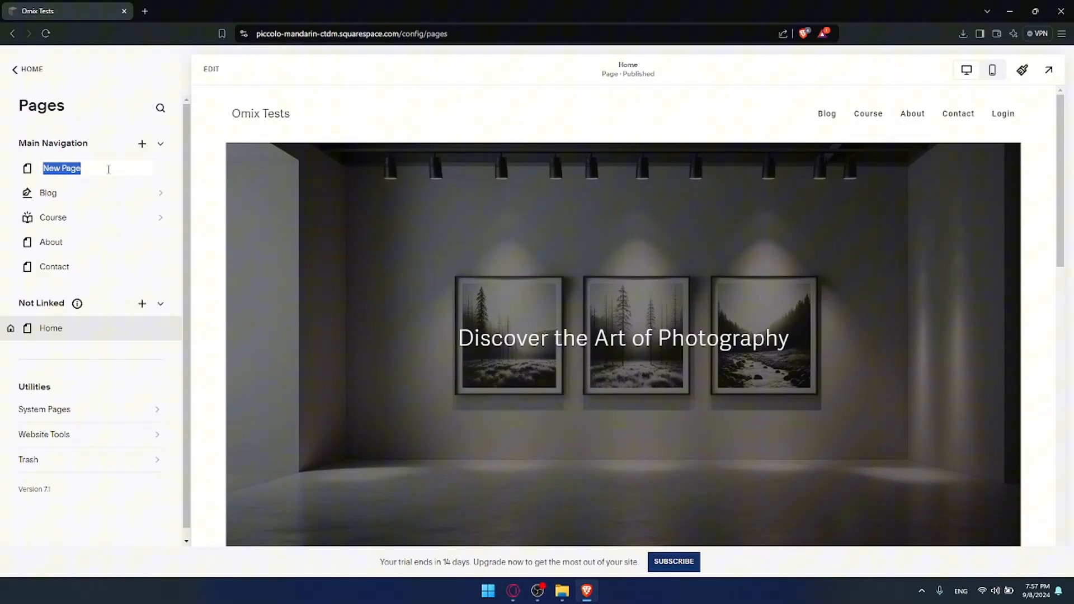
pyautogui.write('Landing Page')
pyautogui.press('Return')
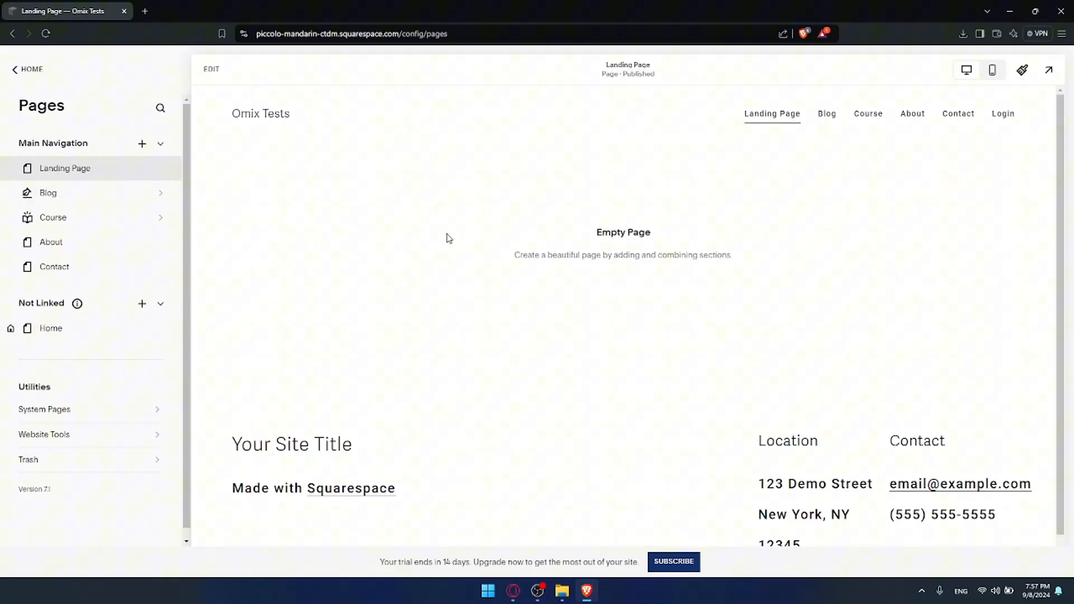
# Examine the new Landing Page through the site navigation links and the Site Styles panel.
pyautogui.moveTo(582, 232); pyautogui.dragTo(726, 255)
pyautogui.click(756, 246)
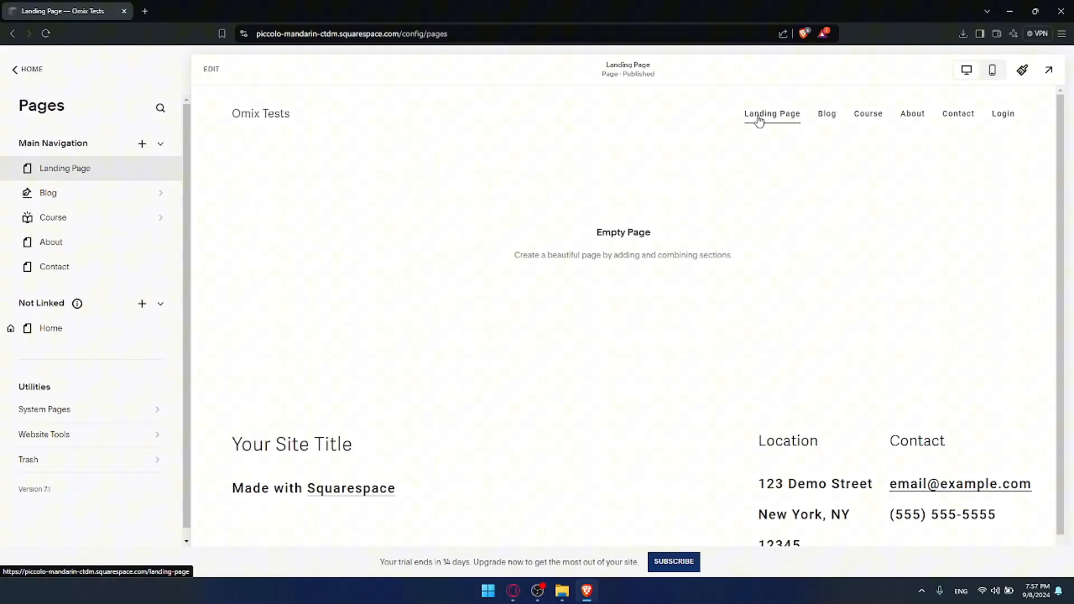
pyautogui.click(822, 117)
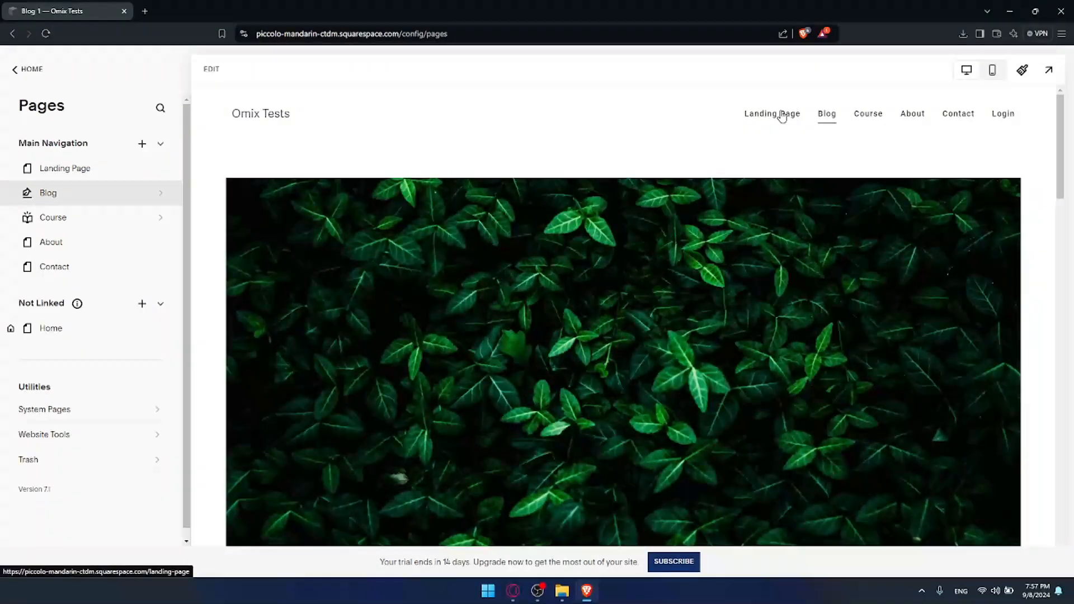
pyautogui.click(782, 115)
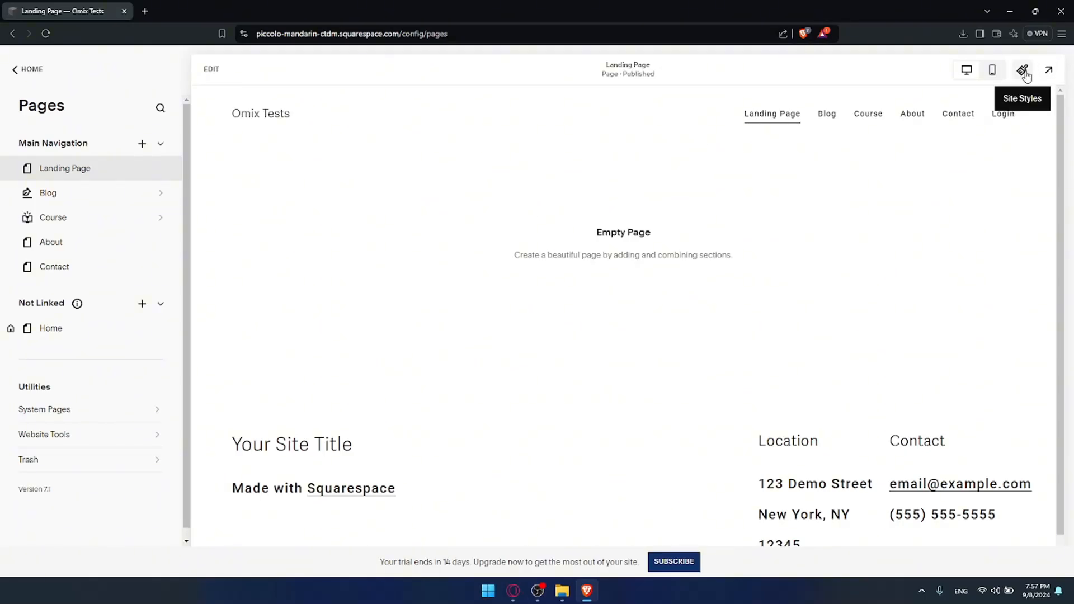
pyautogui.click(1023, 71)
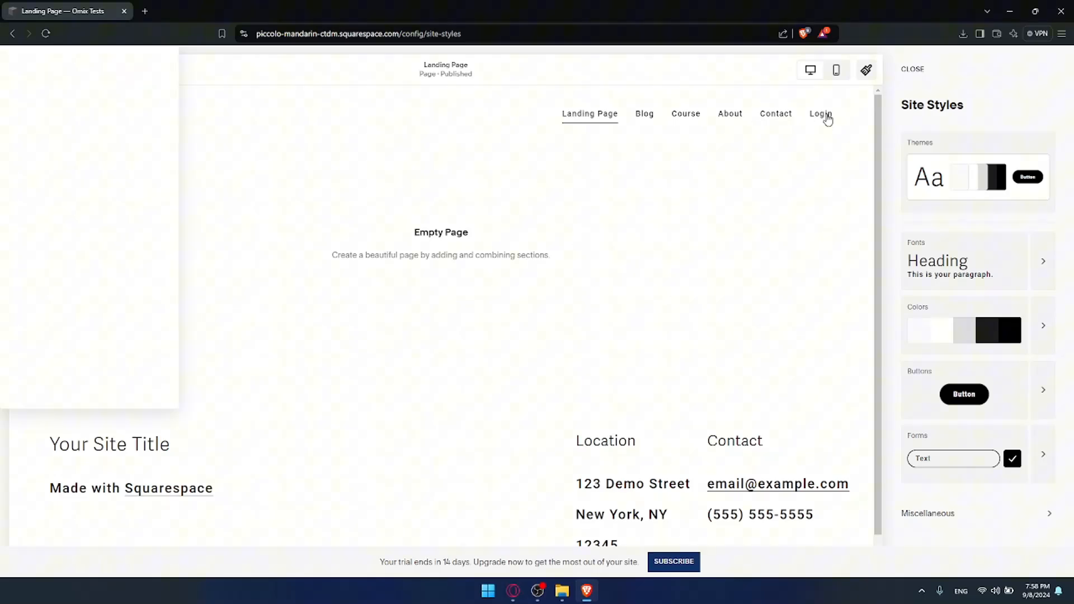
pyautogui.click(911, 69)
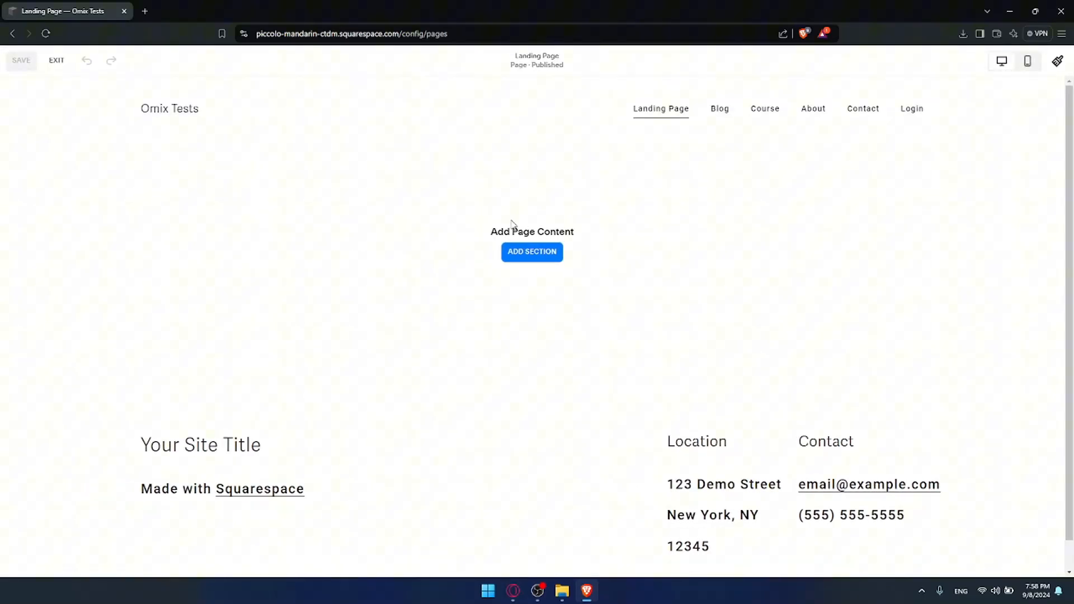
# Edit the Landing Page and add the "Introduce your brand" Intro section from the section gallery.
pyautogui.click(532, 251)
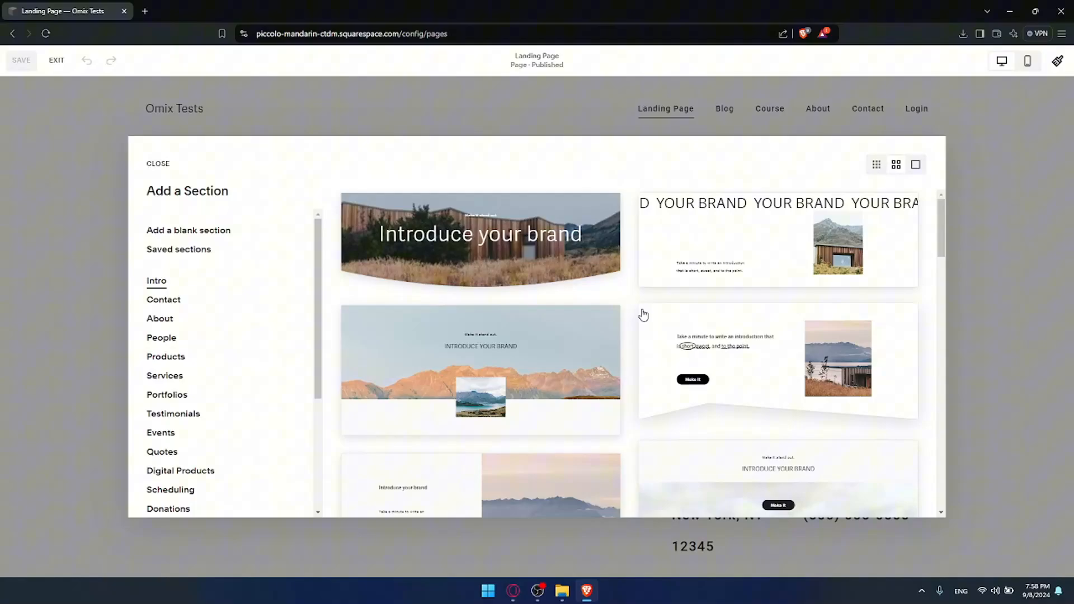
pyautogui.scroll(-6, 640, 251)
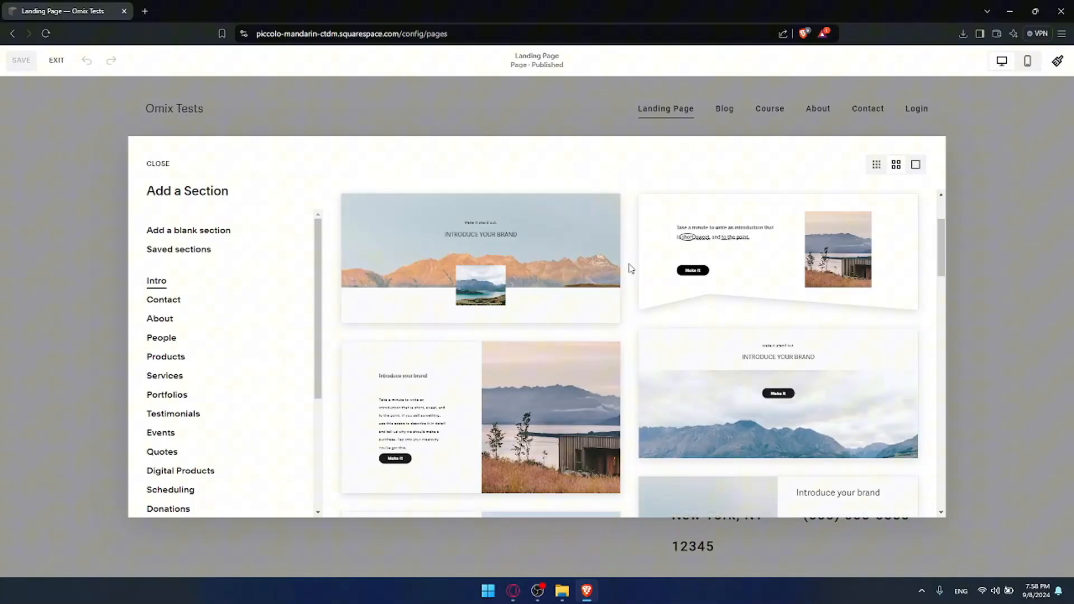
pyautogui.scroll(-10, 629, 270)
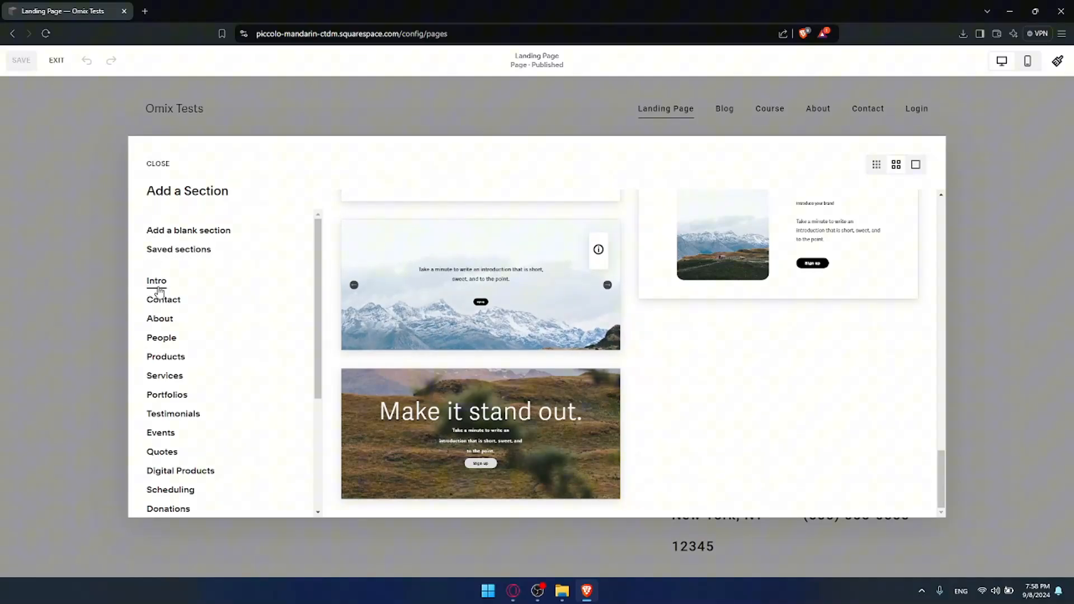
pyautogui.scroll(-1, 162, 292)
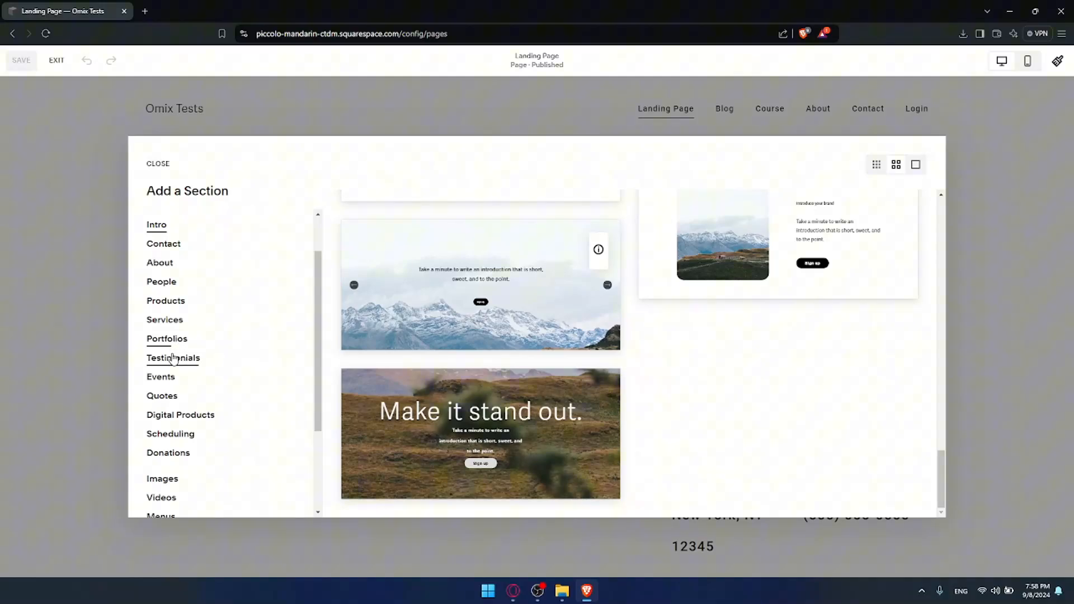
pyautogui.scroll(-1, 179, 358)
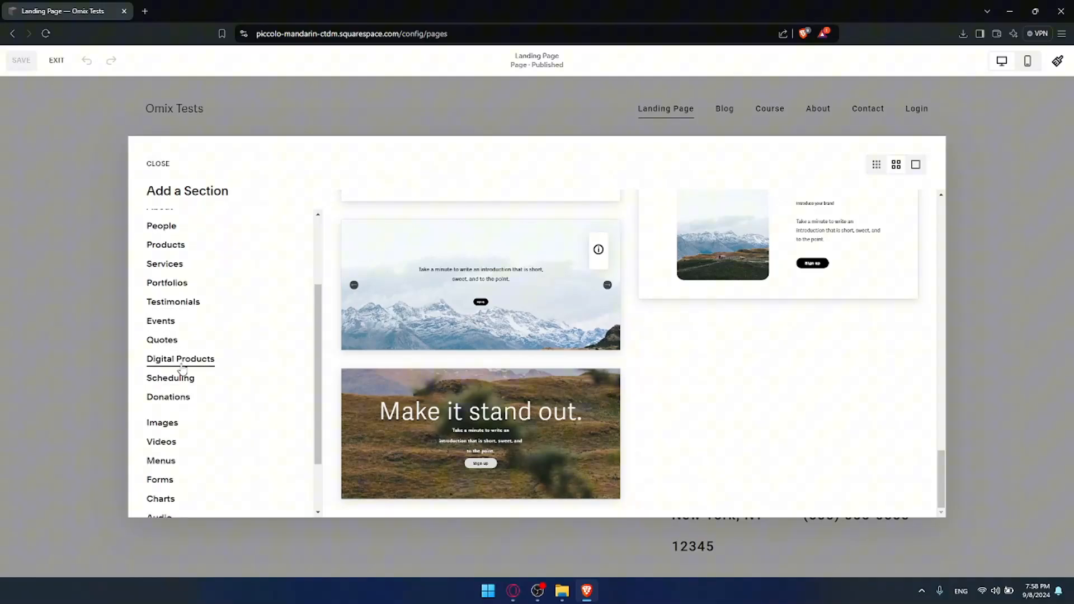
pyautogui.scroll(-2, 173, 381)
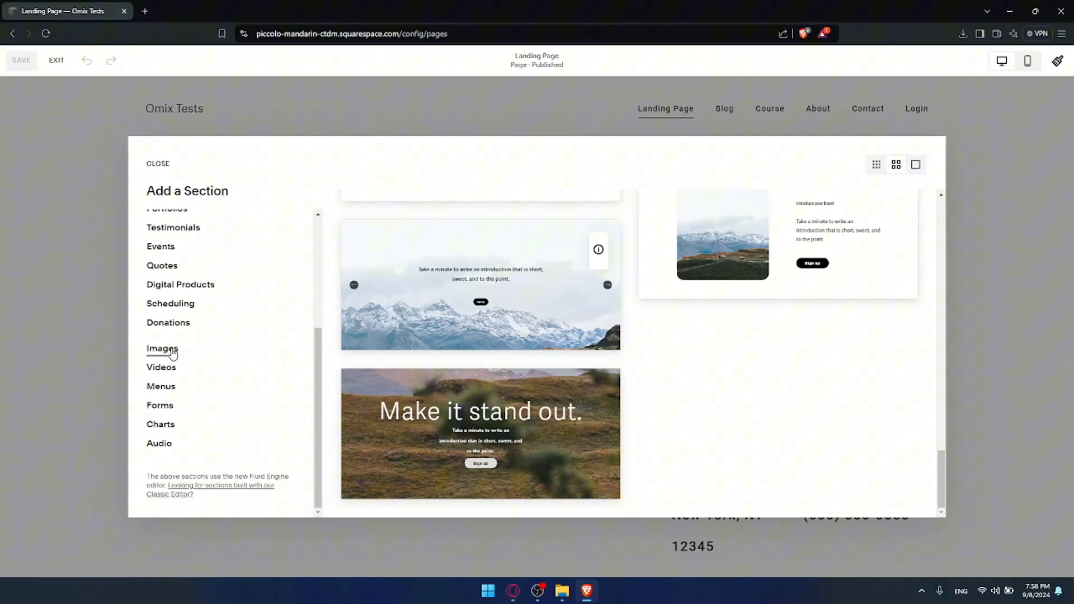
pyautogui.click(160, 426)
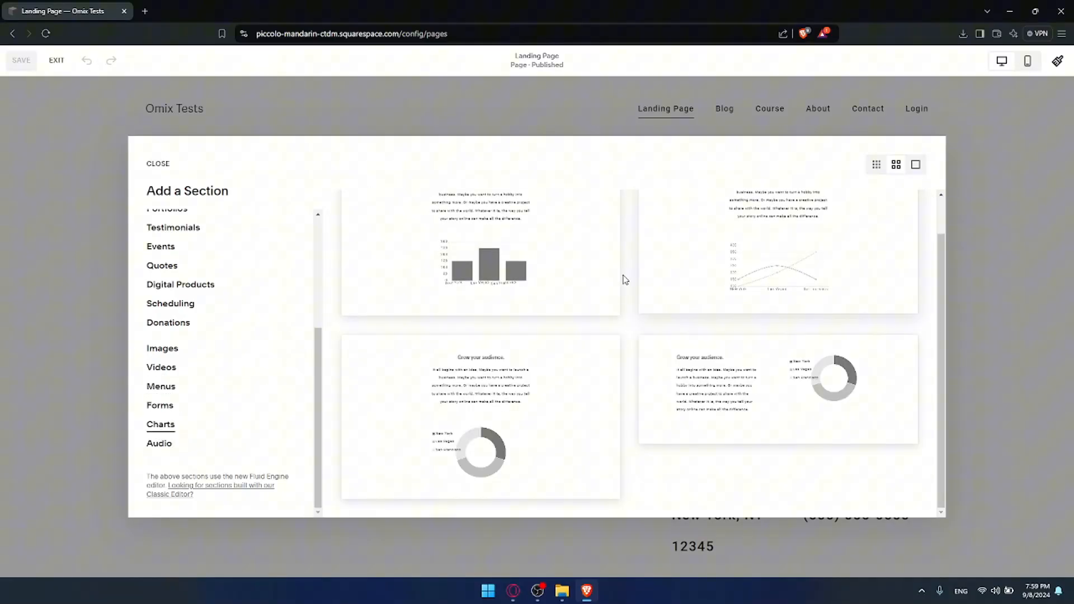
pyautogui.click(170, 268)
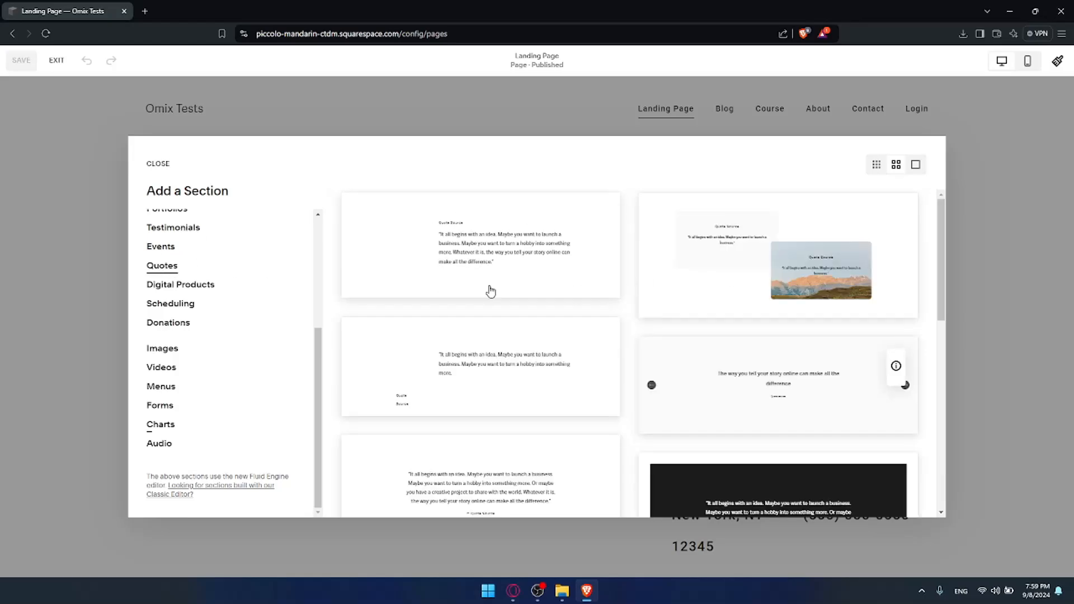
pyautogui.scroll(3, 168, 282)
pyautogui.click(157, 280)
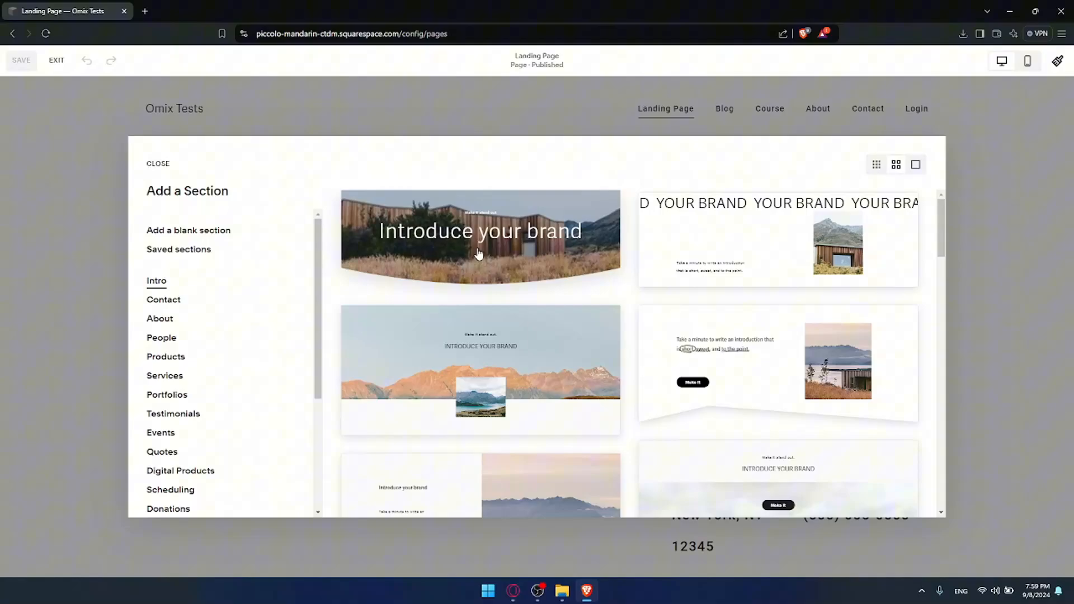
pyautogui.click(476, 231)
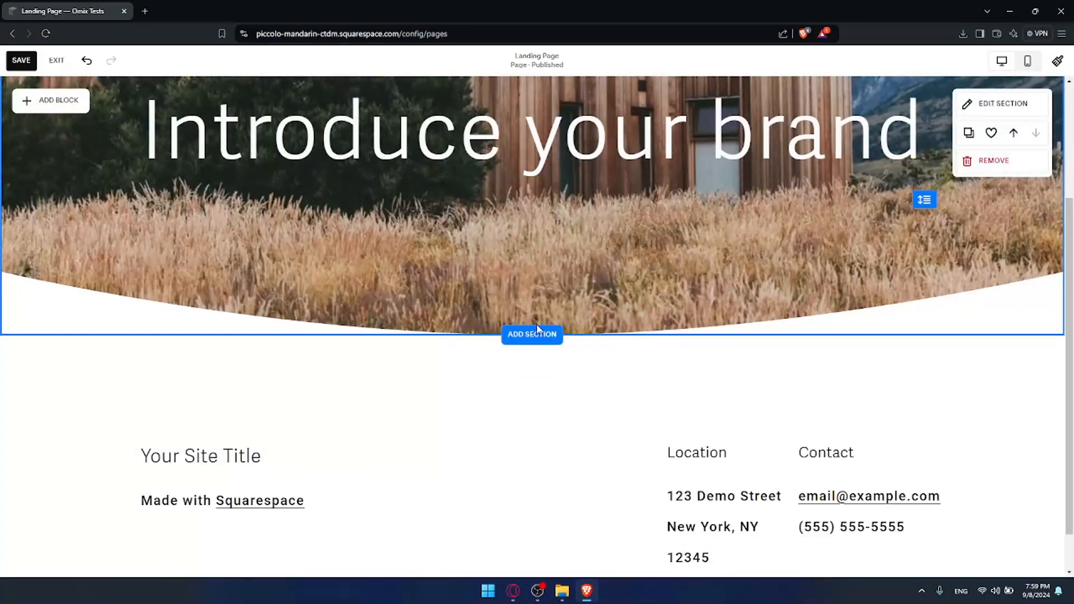
# Add another section below the intro section.
pyautogui.click(537, 331)
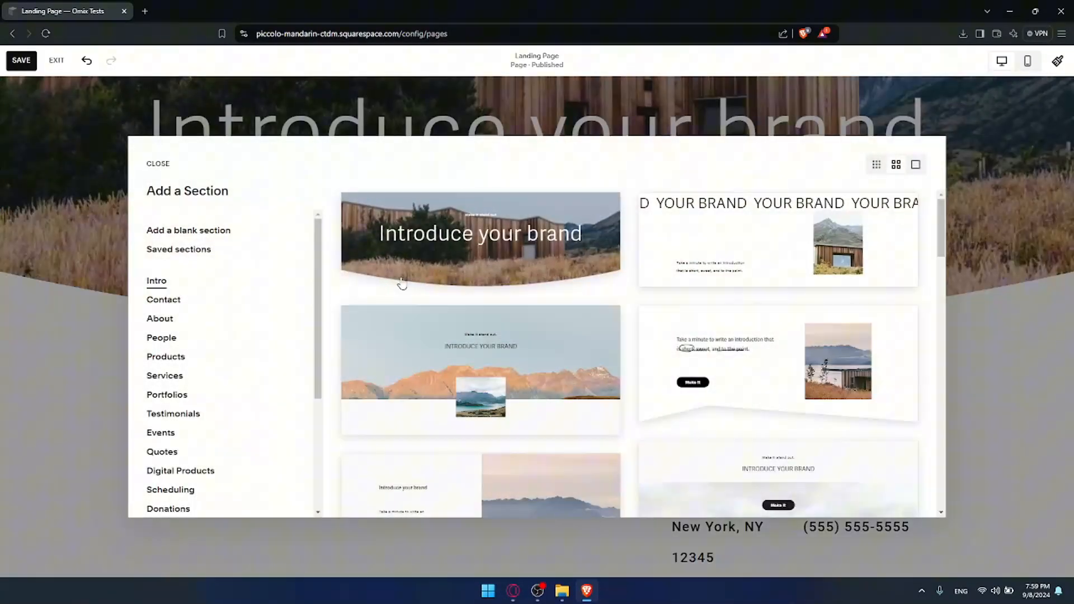
pyautogui.click(413, 234)
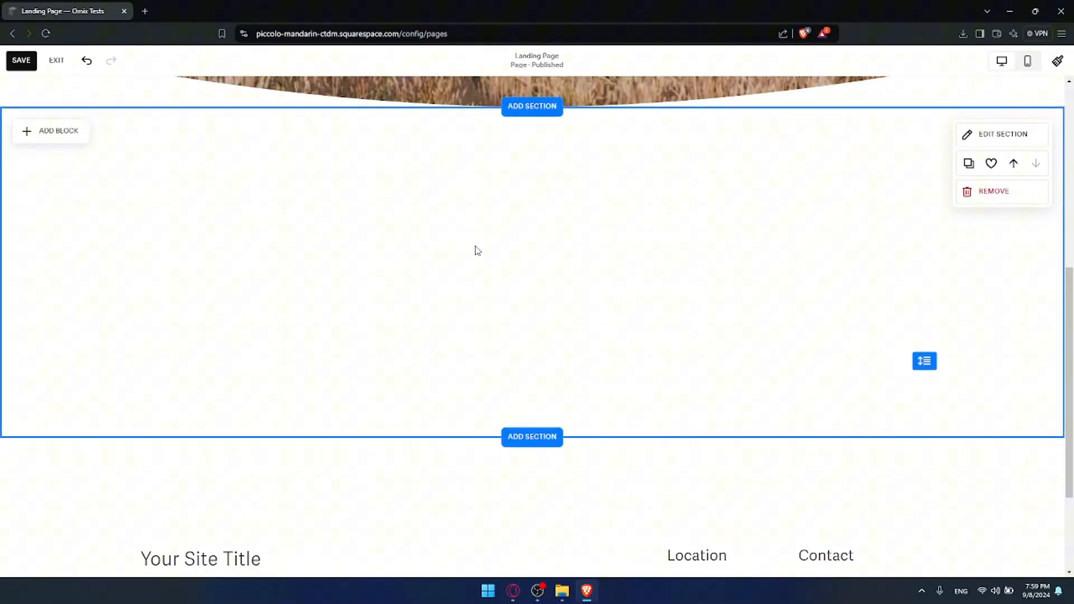
# Browse the block types available in the new section's Add Block menu.
pyautogui.click(85, 132)
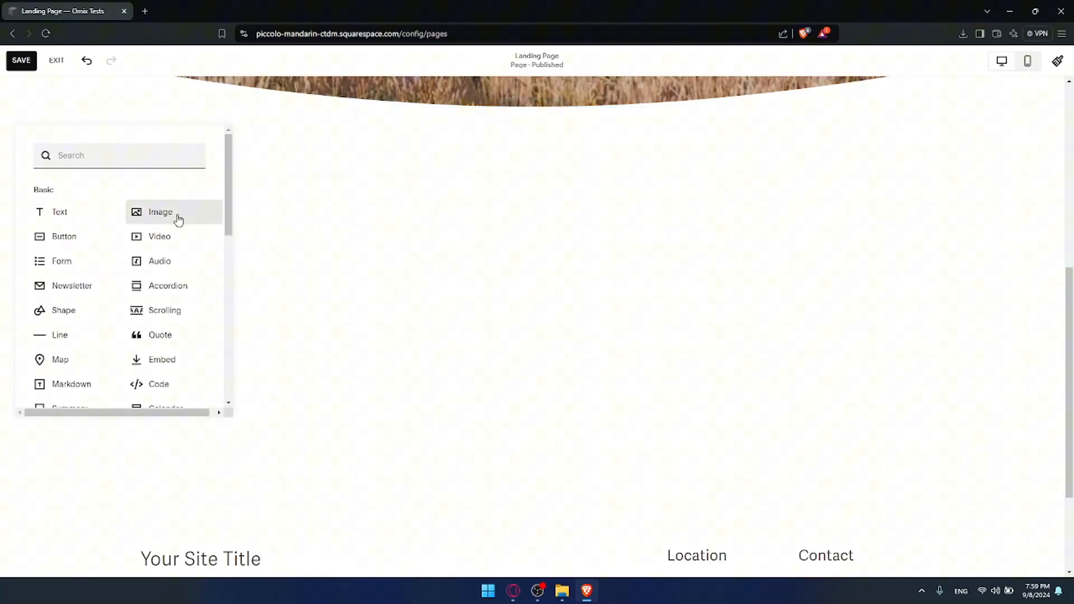
pyautogui.scroll(-3, 139, 238)
pyautogui.scroll(-5, 139, 237)
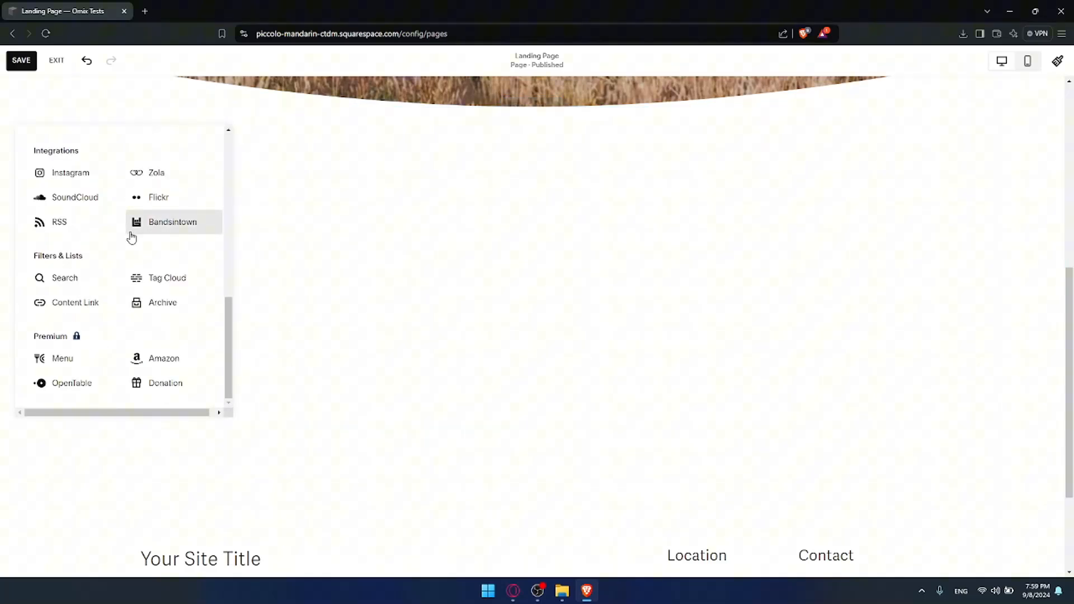
pyautogui.scroll(10, 131, 237)
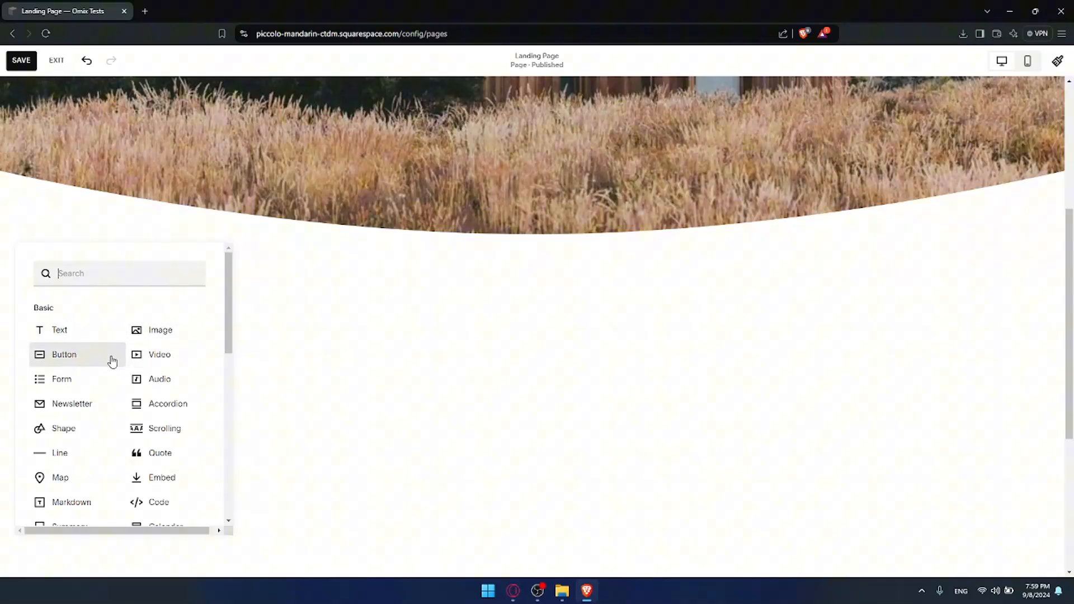
pyautogui.click(283, 348)
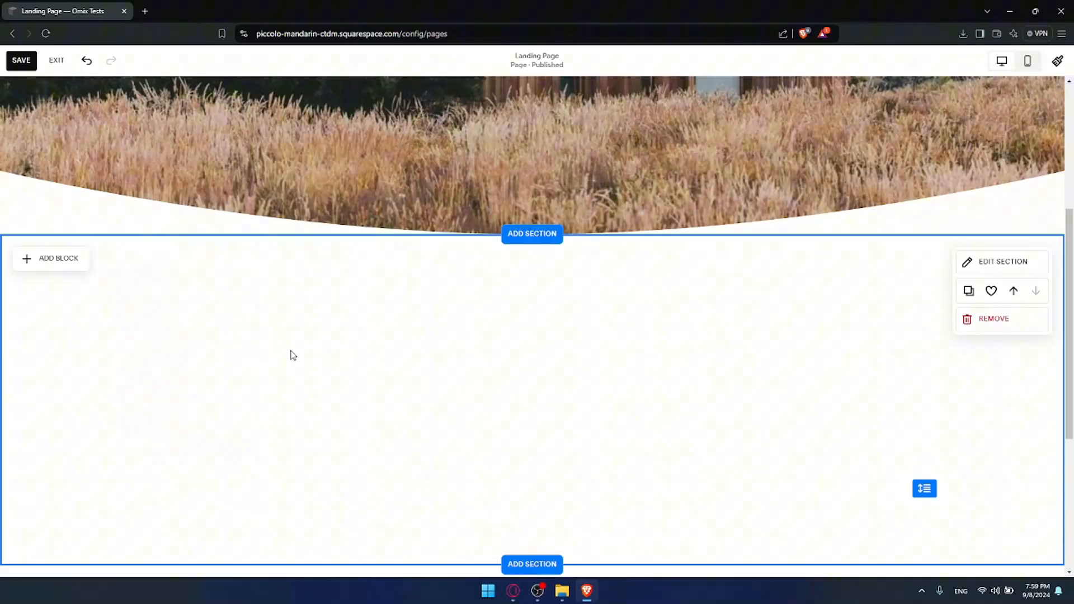
# Search the block menu for "butt" and add a Button block to the new empty section.
pyautogui.click(62, 261)
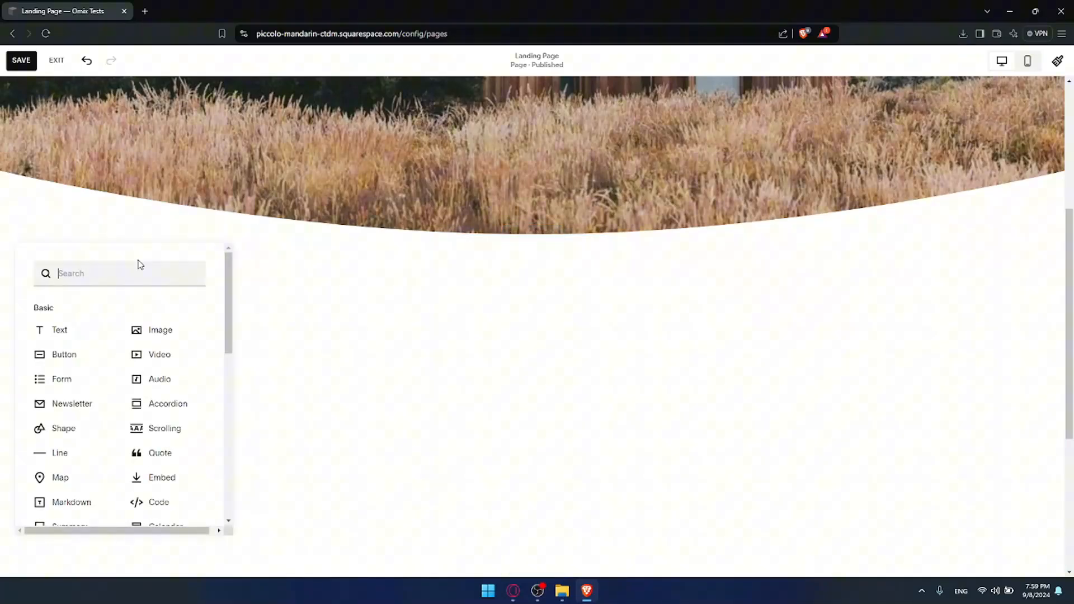
pyautogui.write('buut')
pyautogui.press('BackSpace')
pyautogui.press('BackSpace')
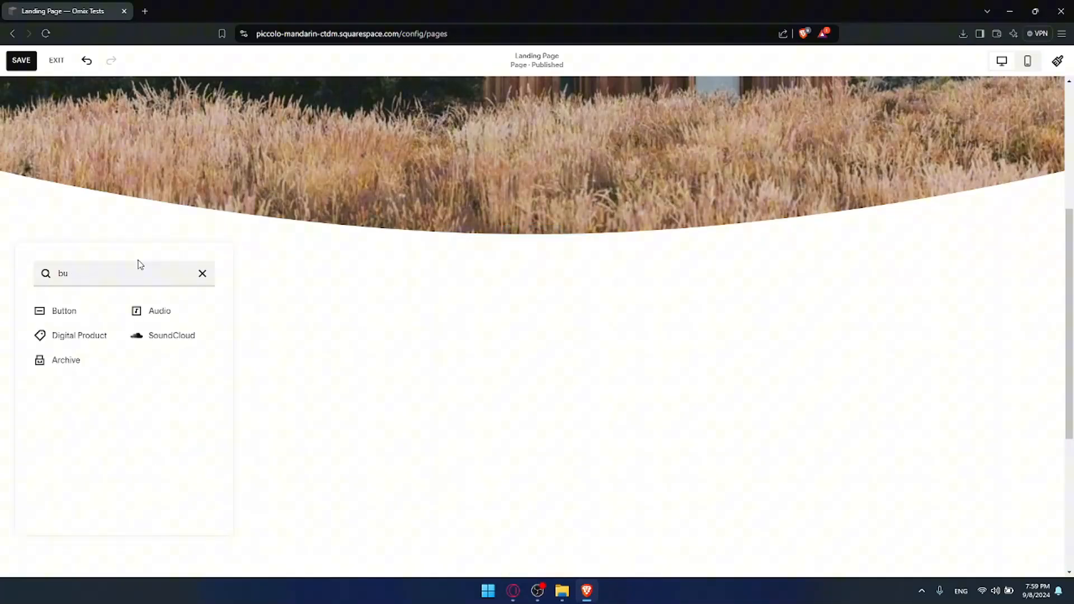
pyautogui.write('tt')
pyautogui.moveTo(73, 309); pyautogui.dragTo(336, 338)
pyautogui.click(383, 310)
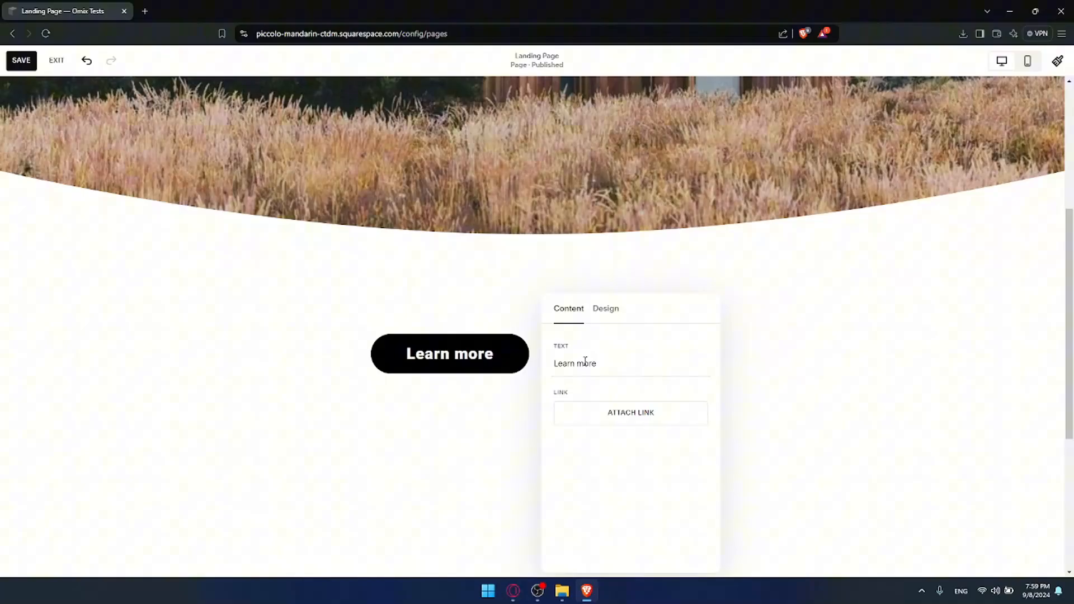
# Open the button's Attach Link options and browse the available link types without attaching a link.
pyautogui.click(620, 419)
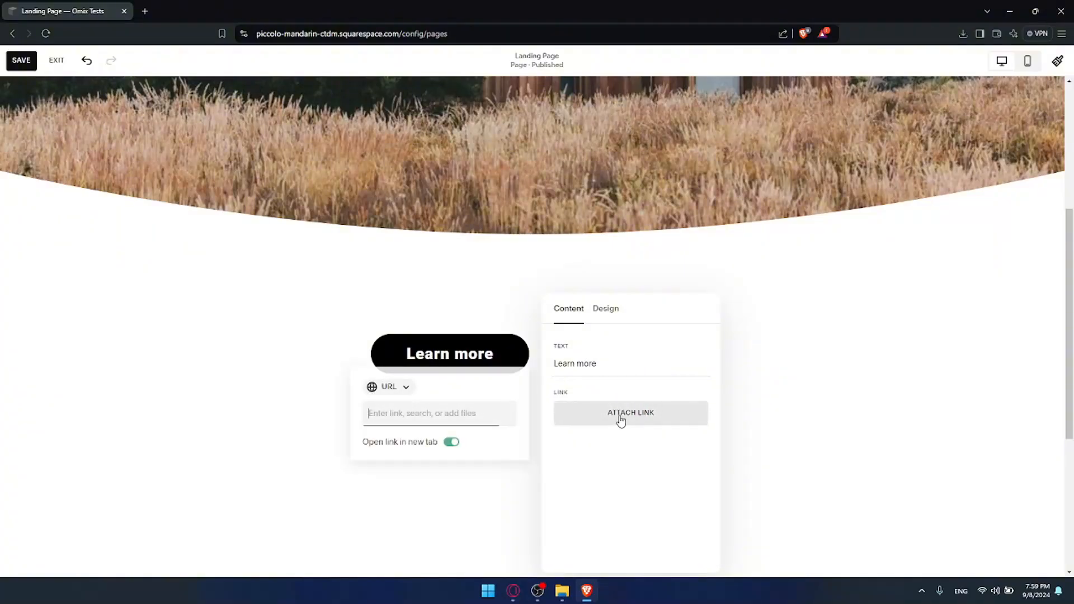
pyautogui.click(449, 418)
pyautogui.click(402, 393)
pyautogui.click(463, 395)
pyautogui.scroll(-1, 445, 469)
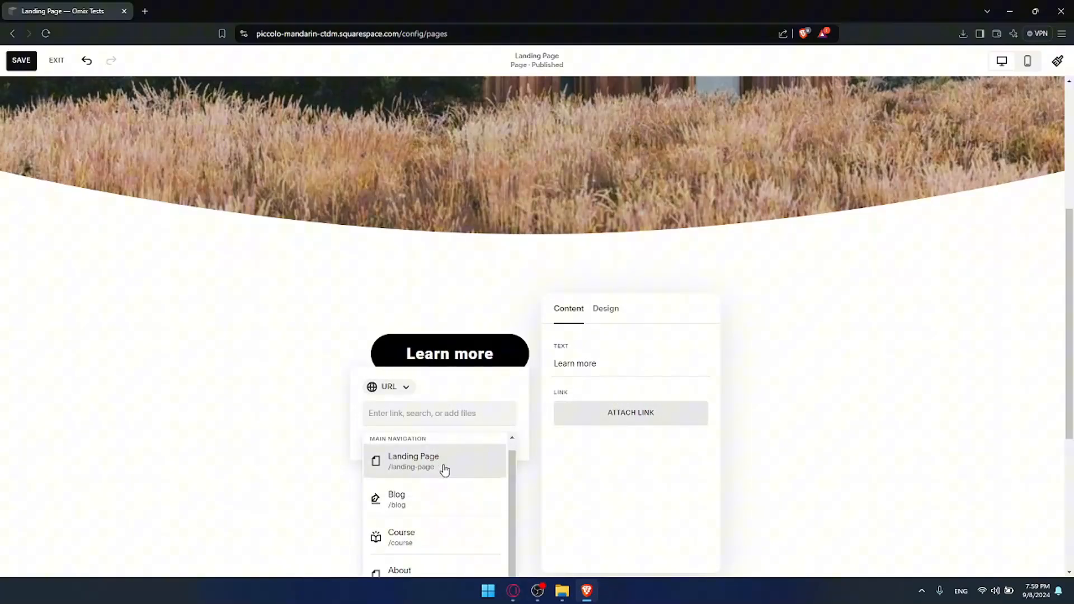
pyautogui.click(403, 386)
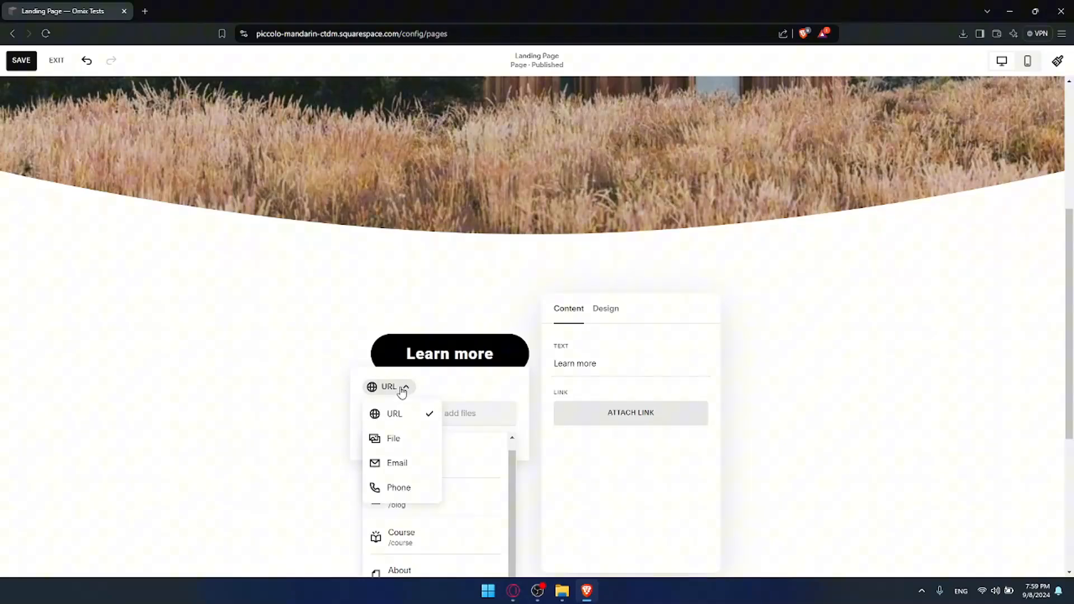
pyautogui.click(318, 405)
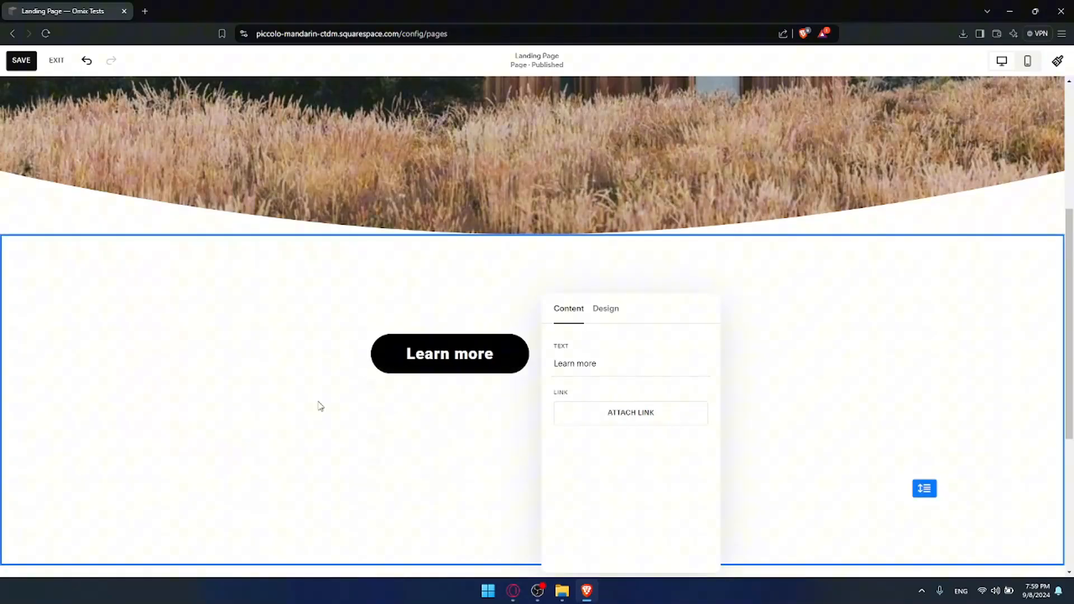
# Move the Learn more button to the centre of the section.
pyautogui.click(485, 367)
pyautogui.moveTo(484, 366); pyautogui.dragTo(537, 404)
pyautogui.scroll(5, 481, 333)
pyautogui.scroll(-10, 472, 329)
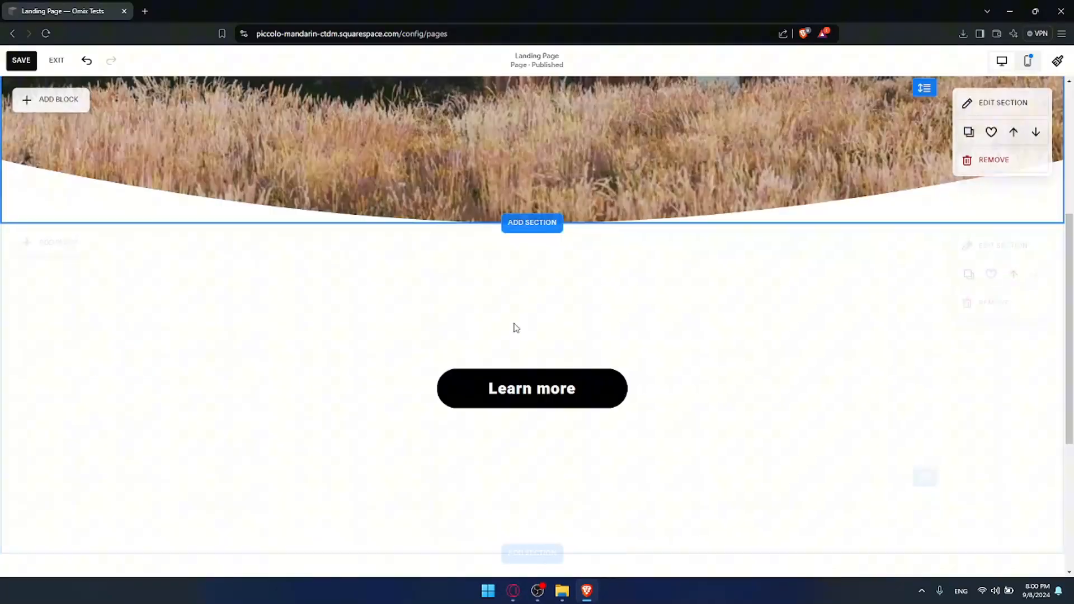
# Reopen the button's link settings and inspect the File link type option, closing it without attaching anything.
pyautogui.click(544, 164)
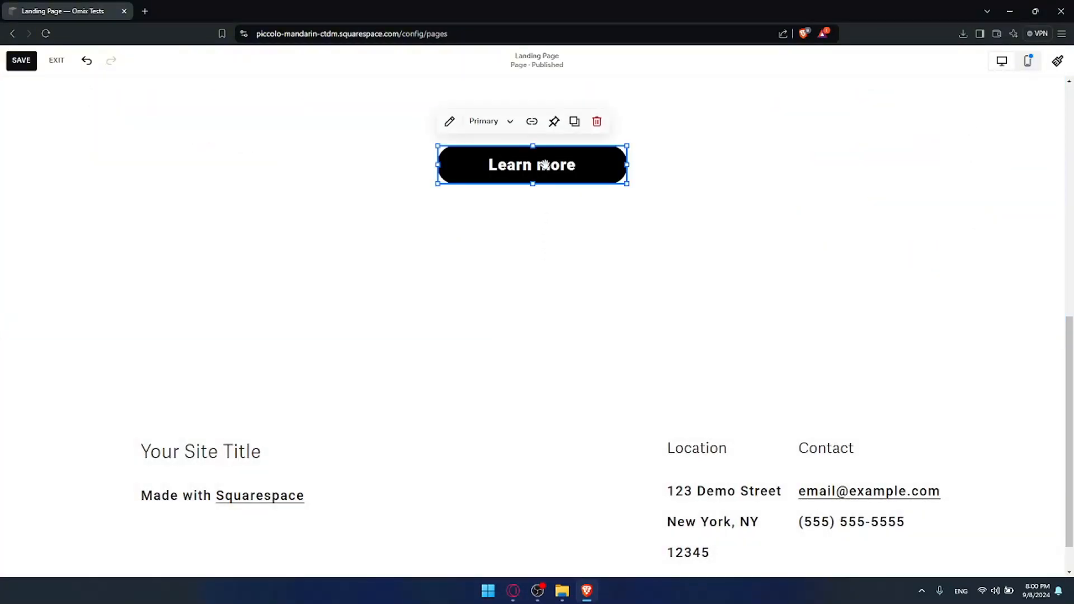
pyautogui.click(449, 122)
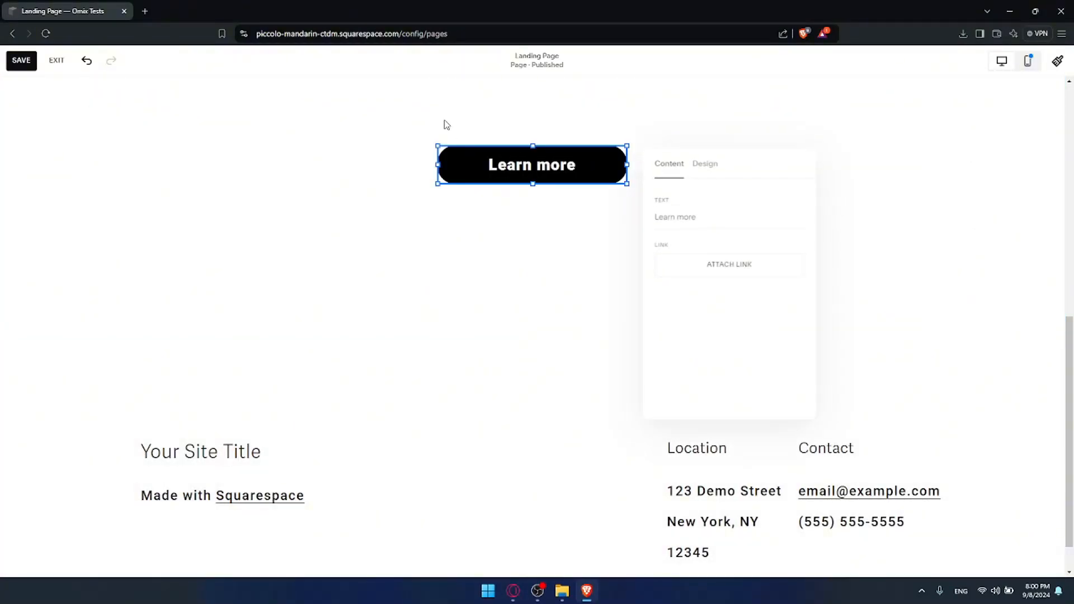
pyautogui.click(714, 263)
pyautogui.click(507, 240)
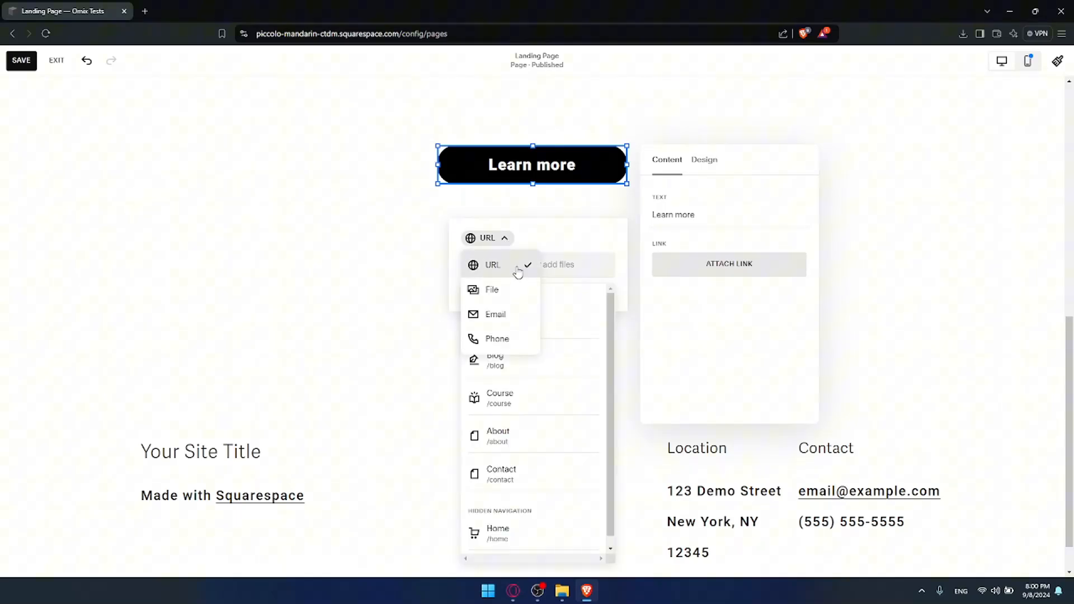
pyautogui.click(507, 291)
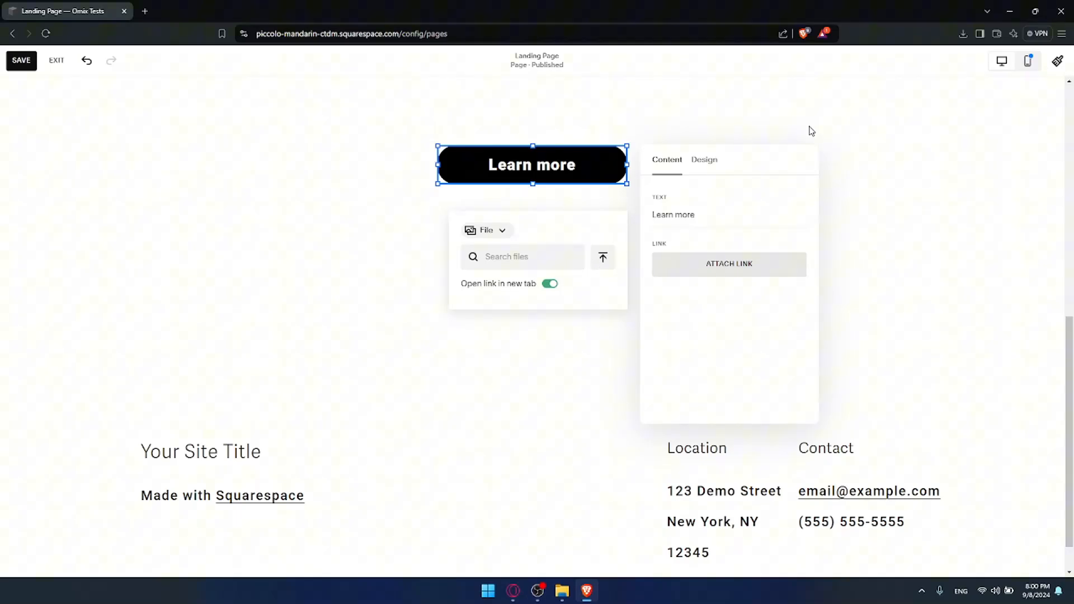
pyautogui.click(745, 112)
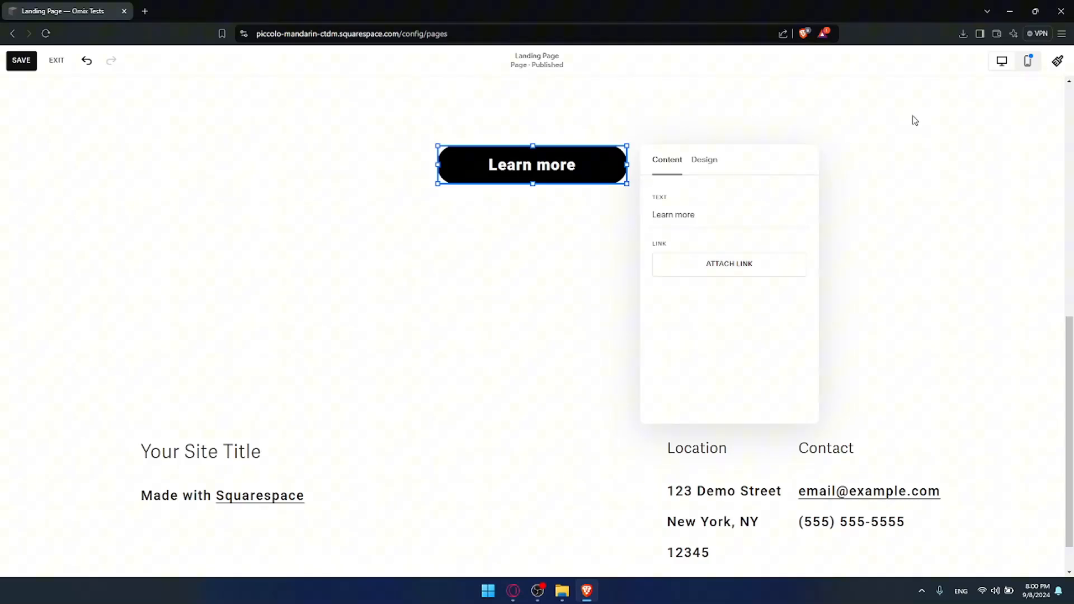
pyautogui.click(886, 164)
# Compare the page layout in mobile view and desktop view.
pyautogui.click(1027, 60)
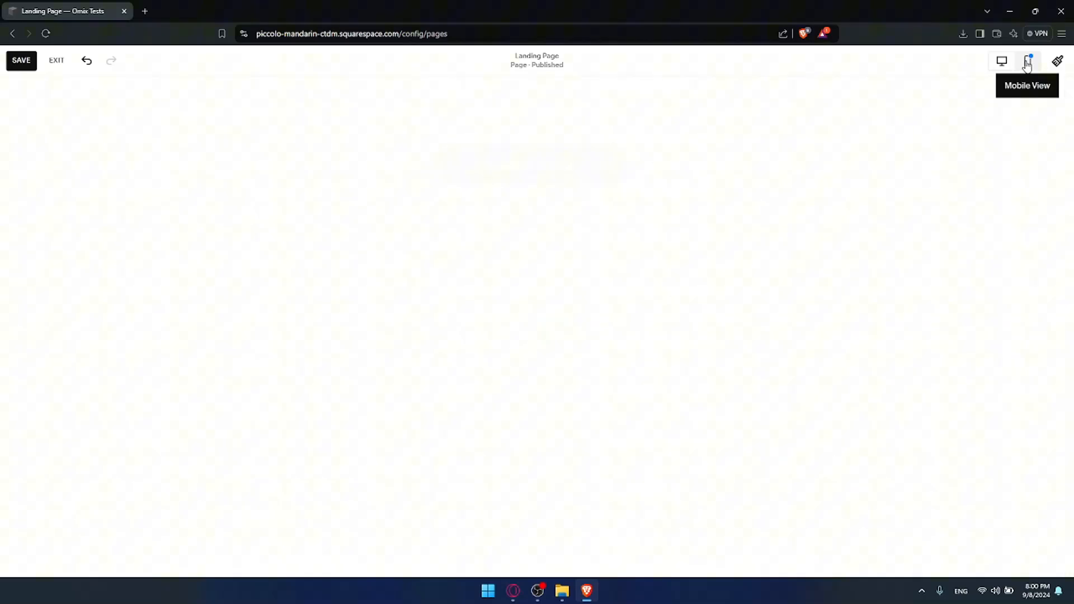
pyautogui.scroll(5, 634, 214)
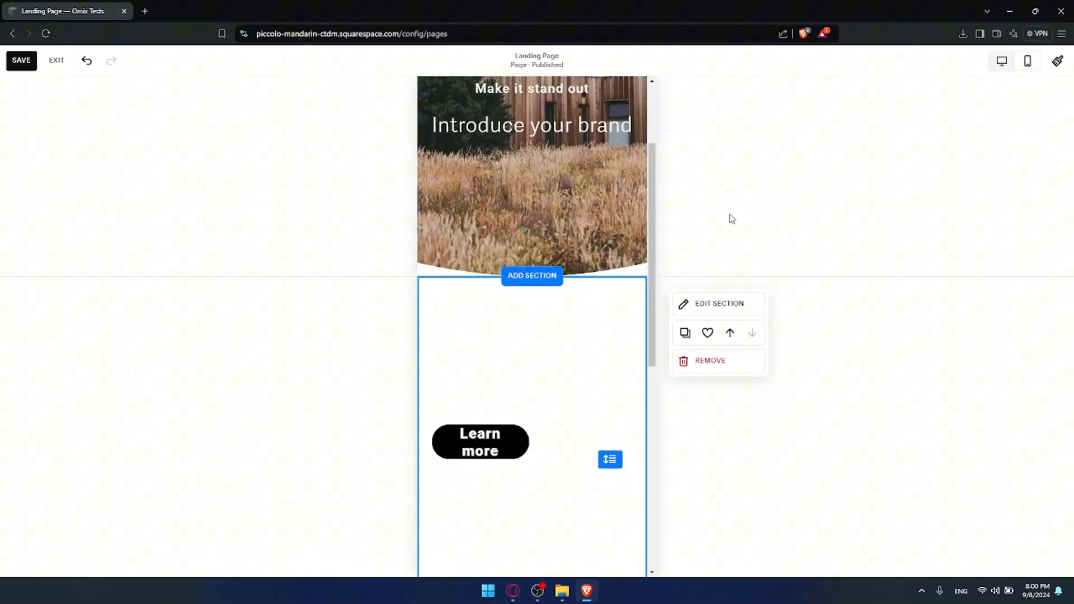
pyautogui.click(1001, 61)
pyautogui.scroll(-3, 546, 328)
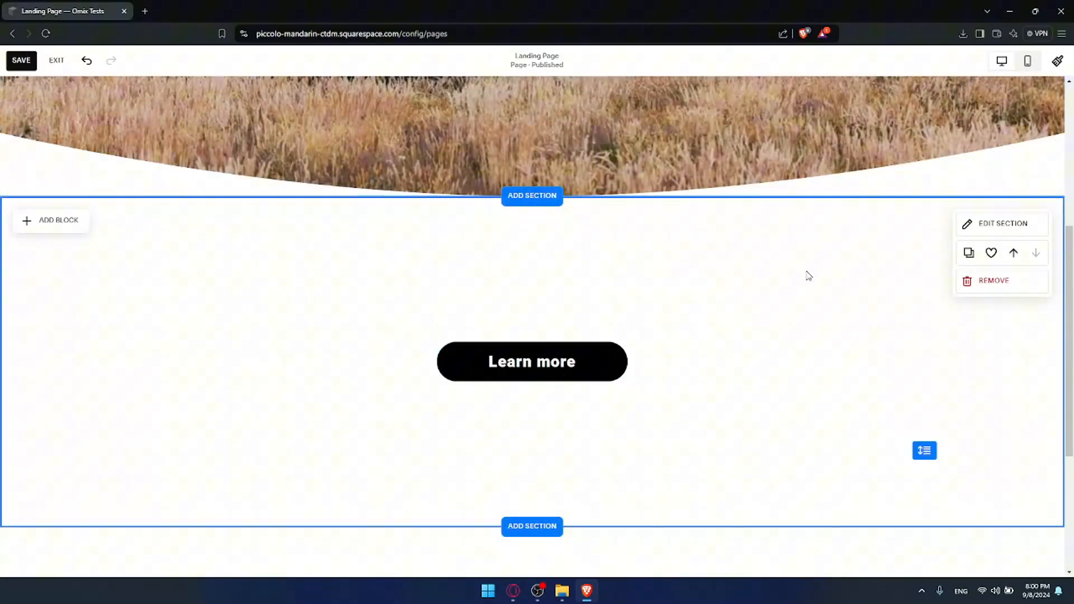
# In mobile view, centre the Learn more button horizontally within its section.
pyautogui.click(1025, 61)
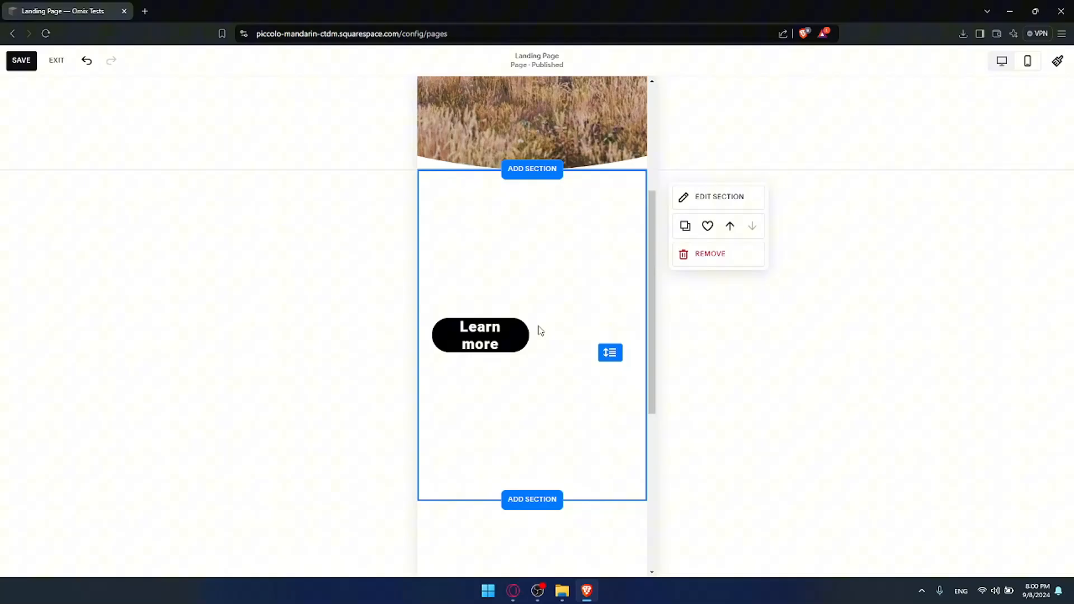
pyautogui.scroll(4, 484, 334)
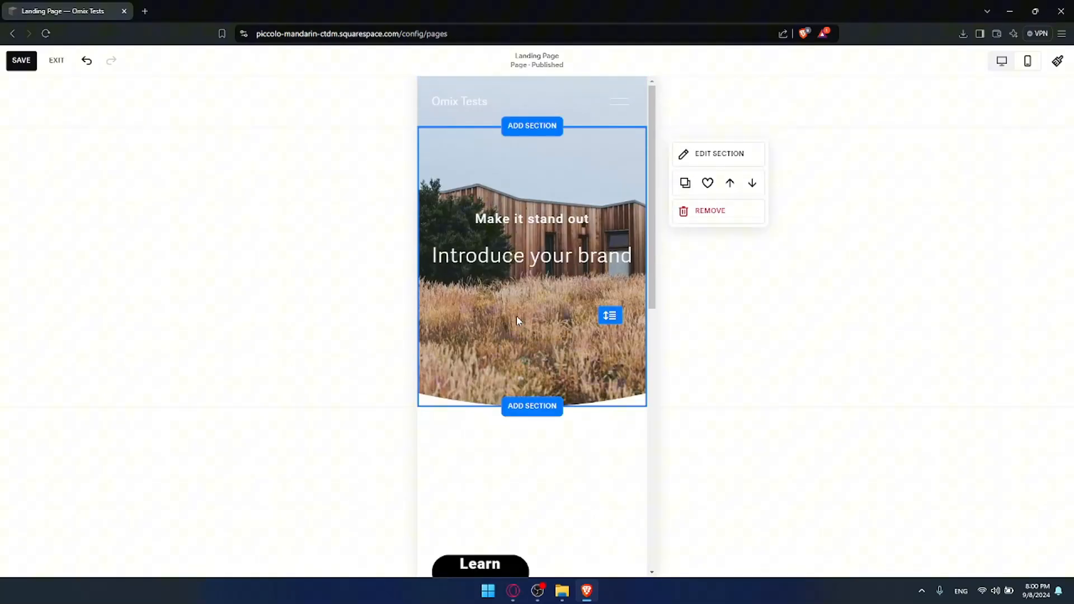
pyautogui.scroll(-4, 480, 341)
pyautogui.moveTo(477, 345); pyautogui.dragTo(529, 345)
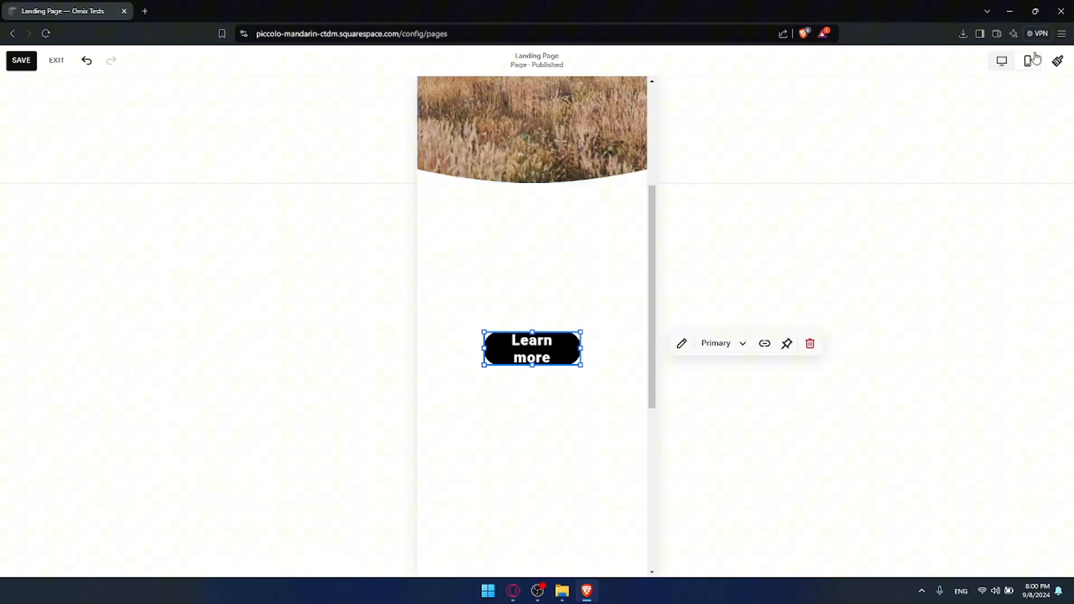
# Review the desktop and mobile layouts, then save the page changes and exit the editor.
pyautogui.click(1001, 60)
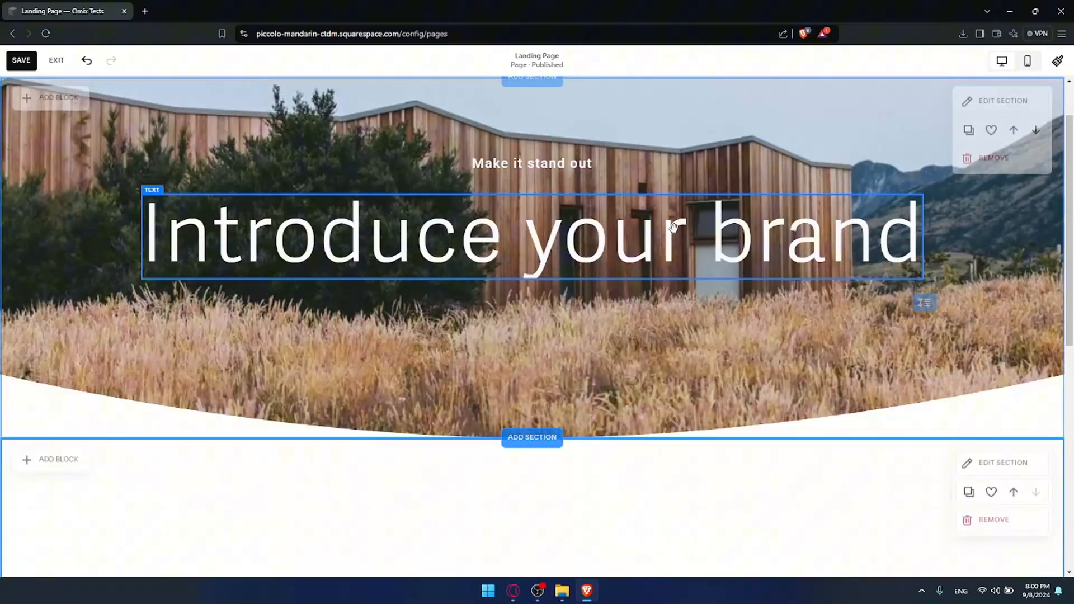
pyautogui.scroll(-4, 753, 218)
pyautogui.click(1028, 60)
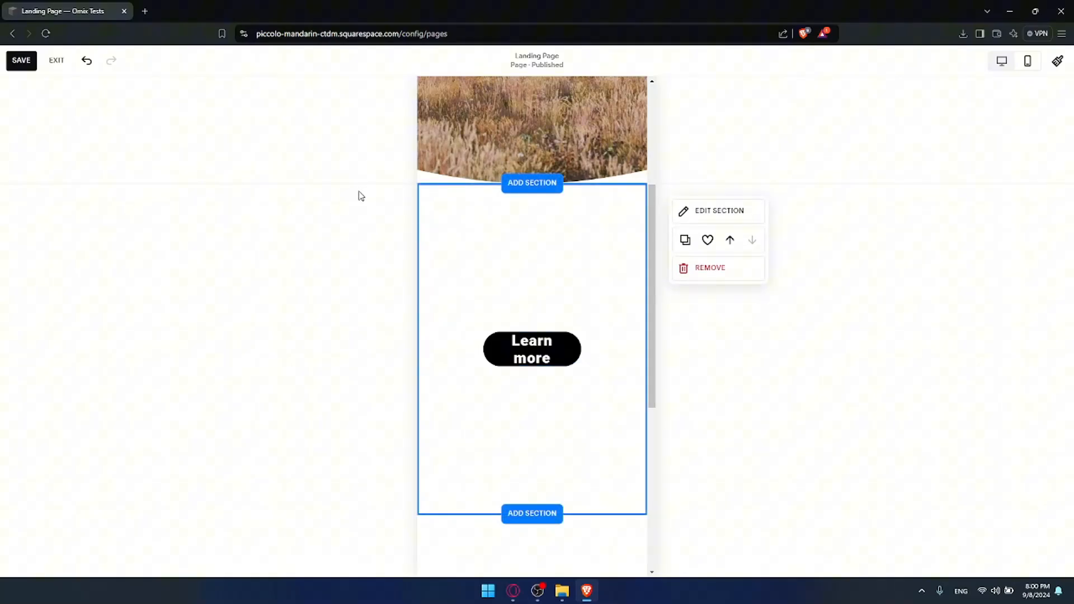
pyautogui.click(22, 61)
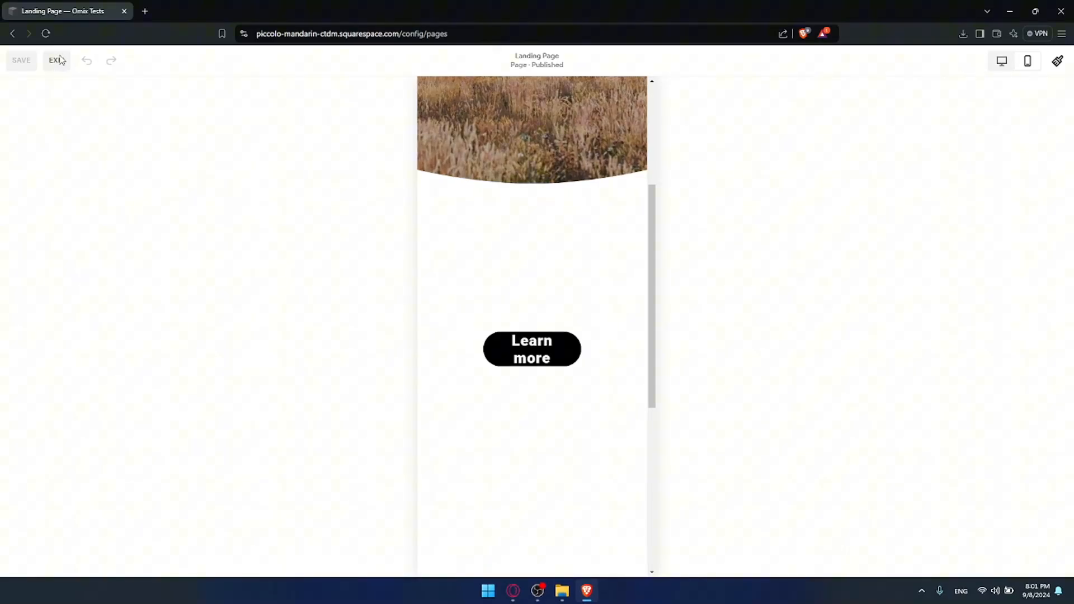
pyautogui.click(58, 60)
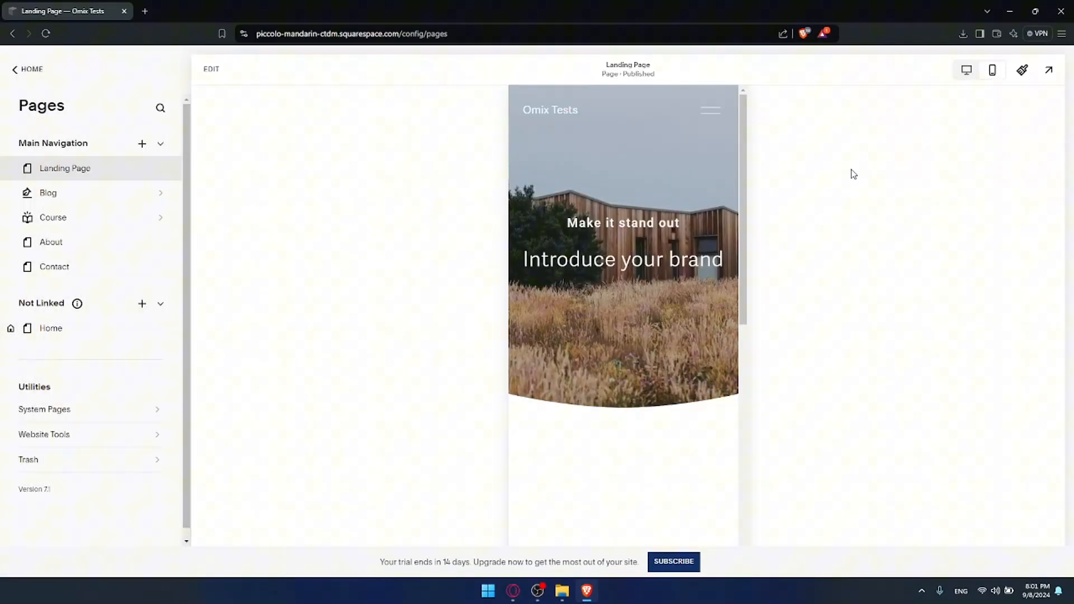
# Switch the page preview to desktop view and return to the main Website menu.
pyautogui.click(966, 71)
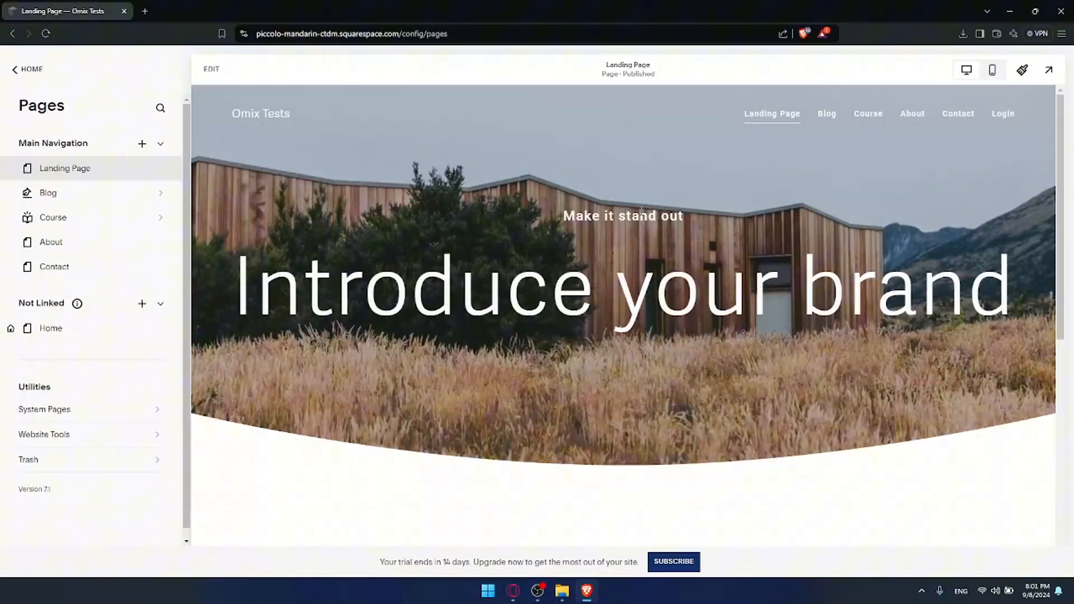
pyautogui.click(26, 69)
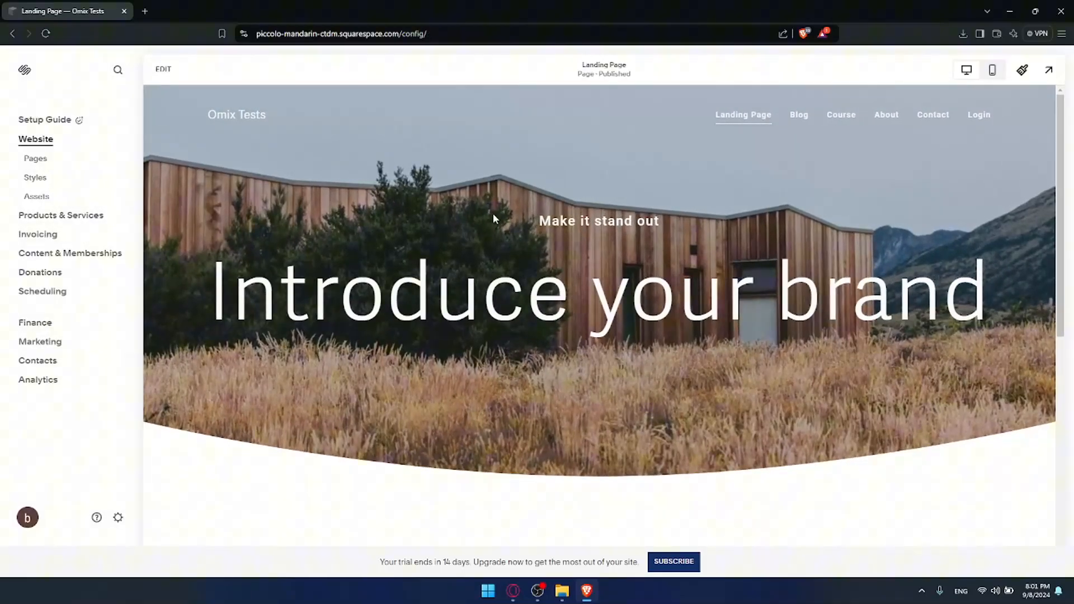